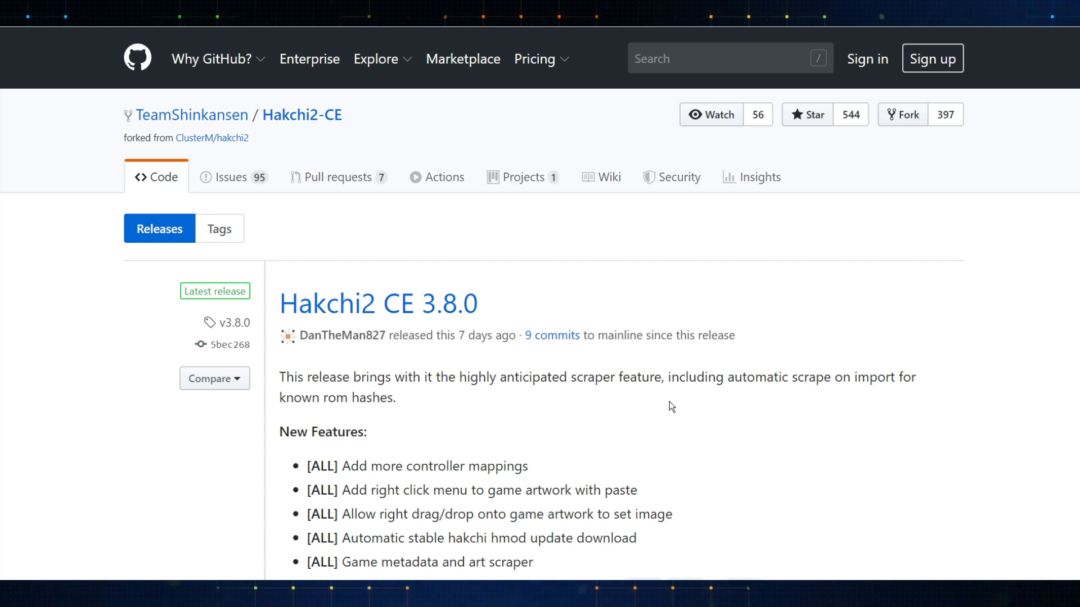
- Scroll through the Hakchi2 CE 3.8.0 release notes down to its assets list
scroll(673, 404, "down", 14)
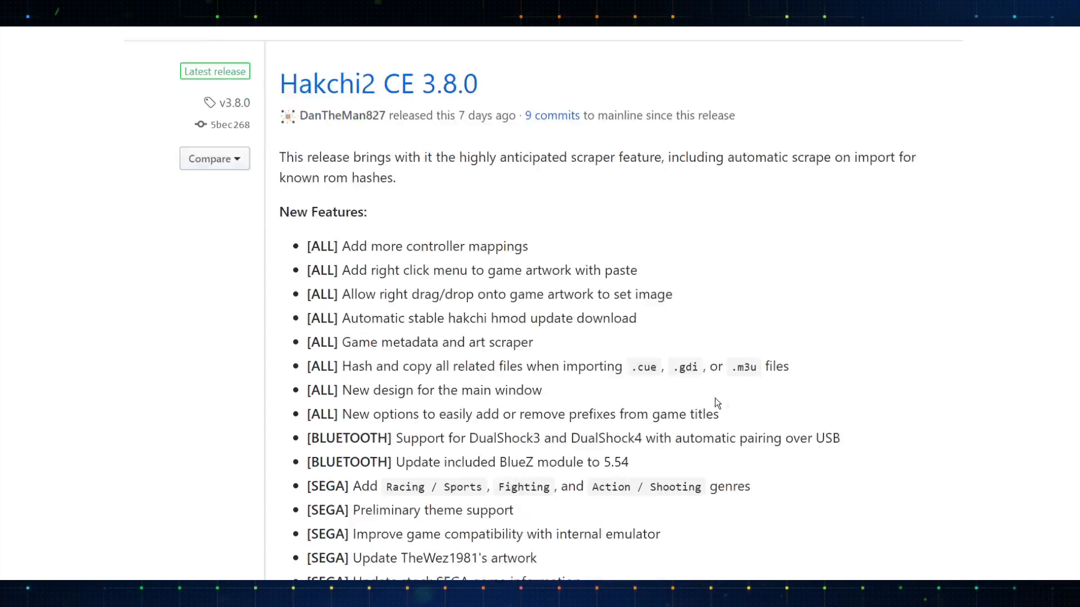
scroll(716, 404, "down", 10)
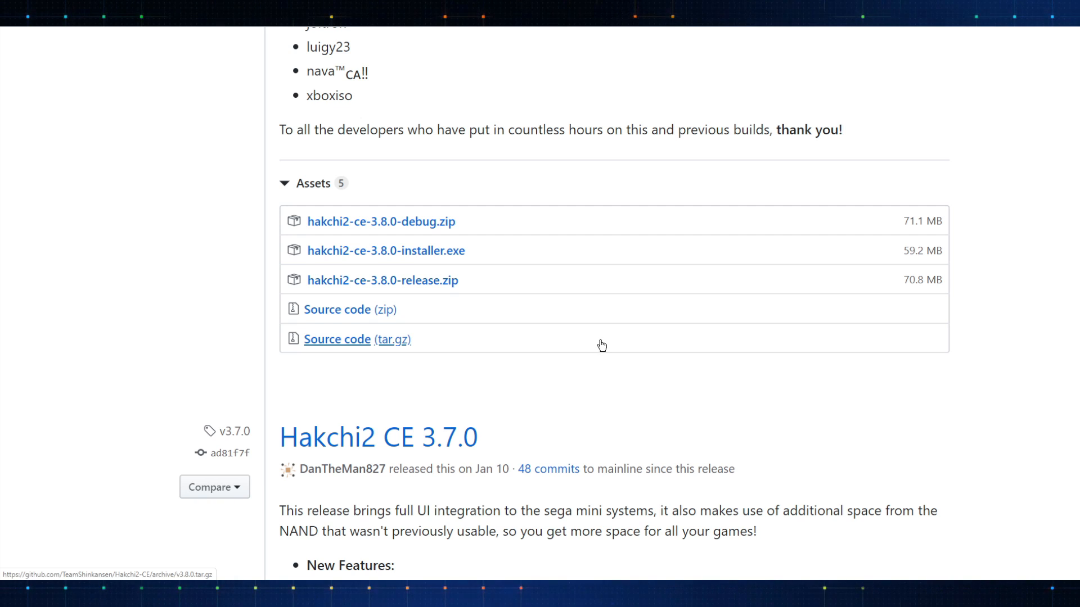
scroll(600, 344, "down", 4)
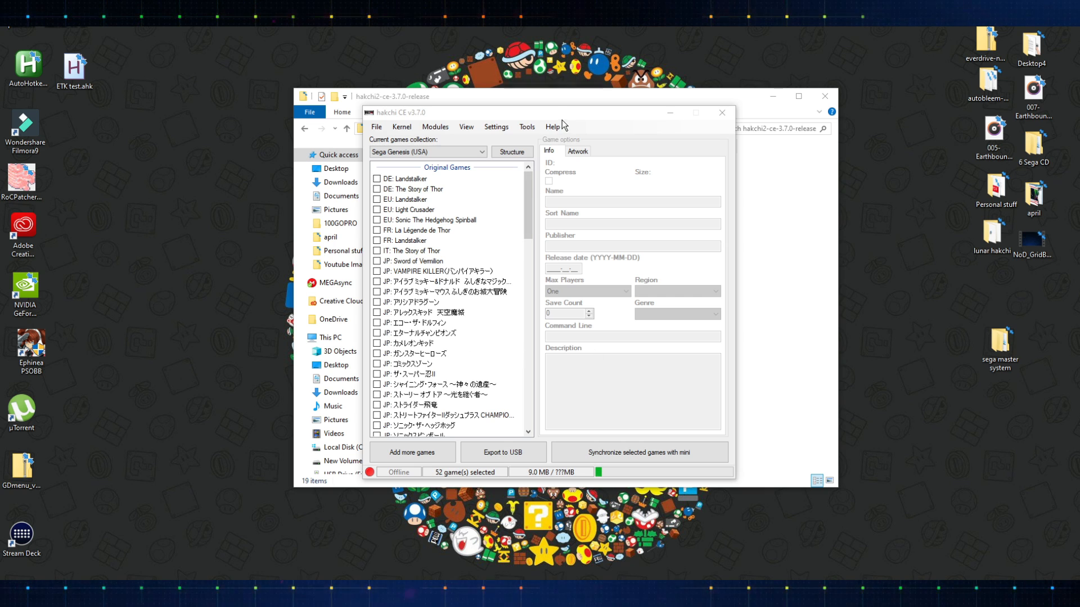
- Close the open hakchi CE v3.7.0 window
left_click_drag(562, 115, 565, 105)
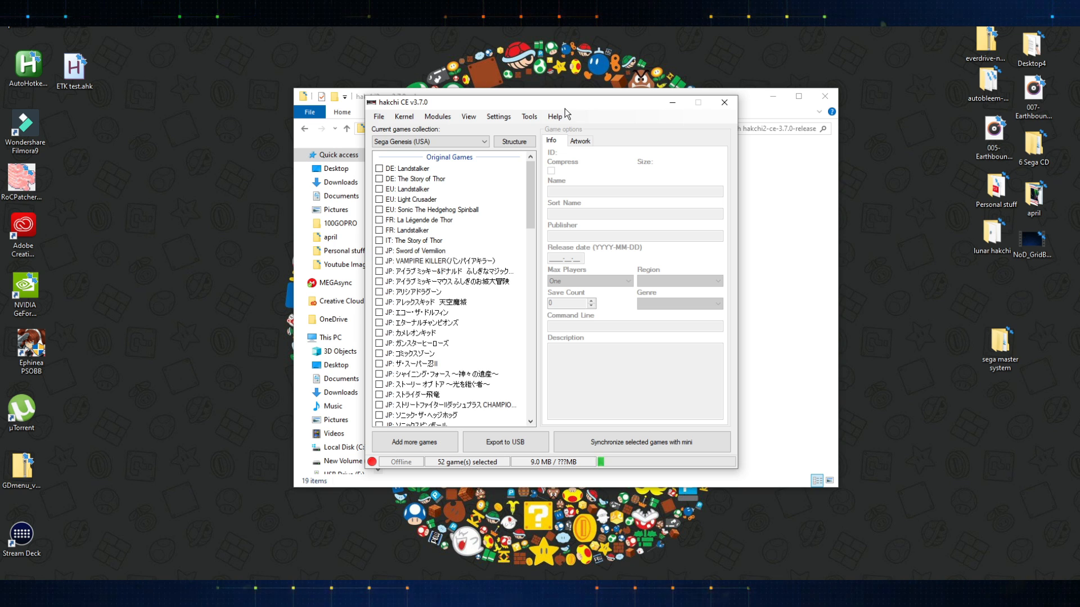
left_click(724, 102)
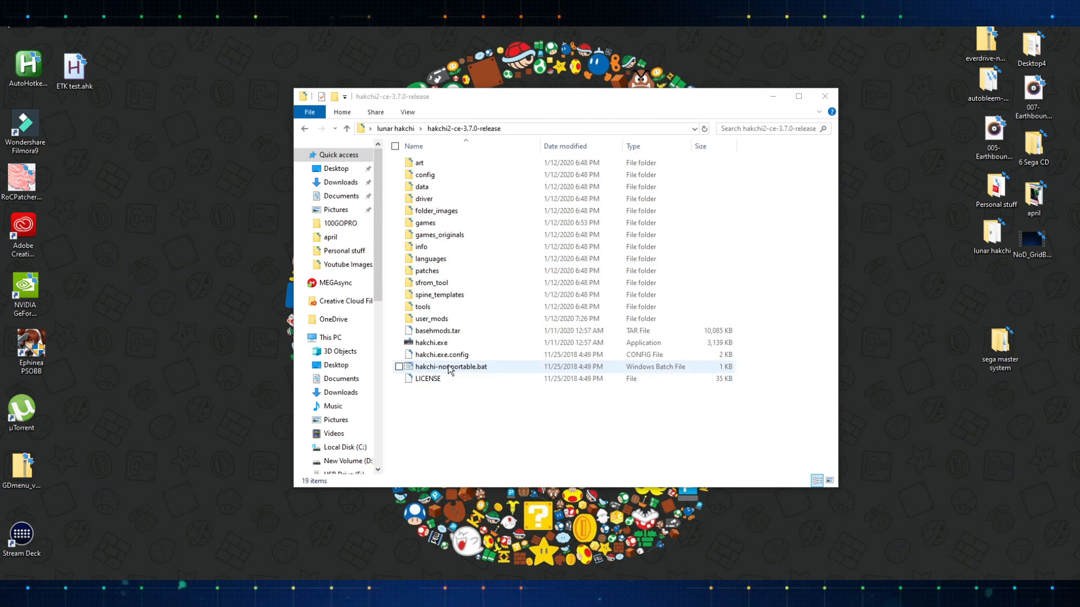
- Launch hakchi.exe from the hakchi2-ce-3.7.0-release folder
left_click(432, 343)
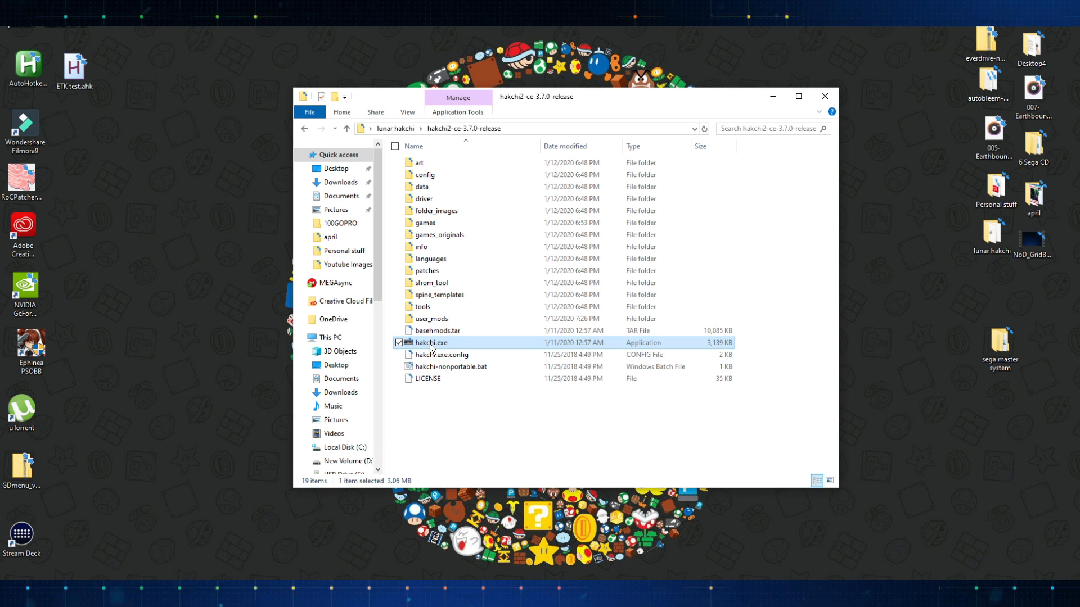
double_click(430, 344)
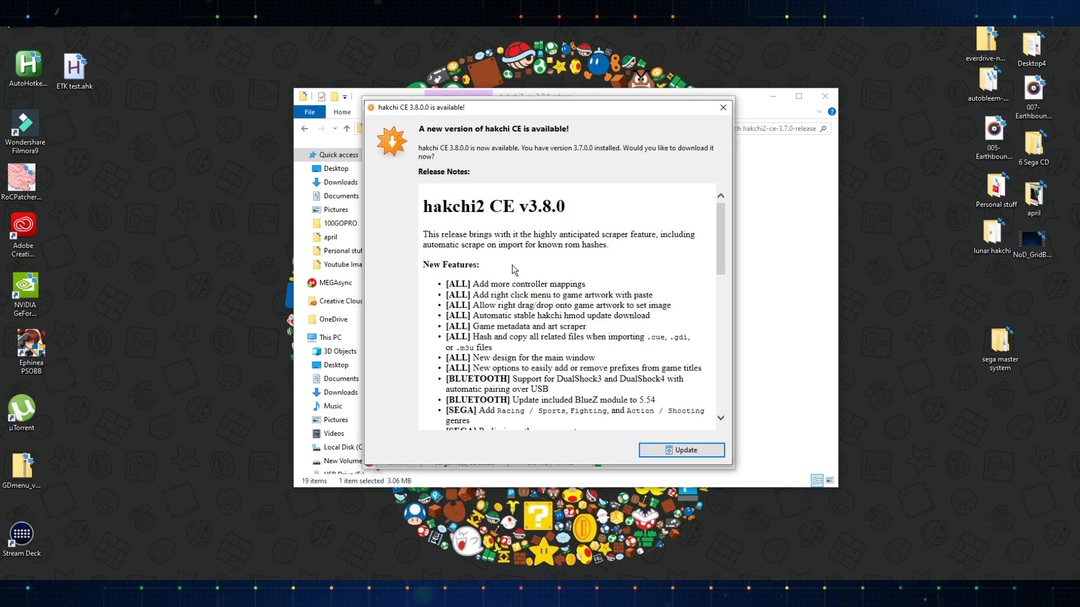
- Read through the hakchi CE 3.8.0 release notes and accept the update
scroll(513, 264, "down", 1)
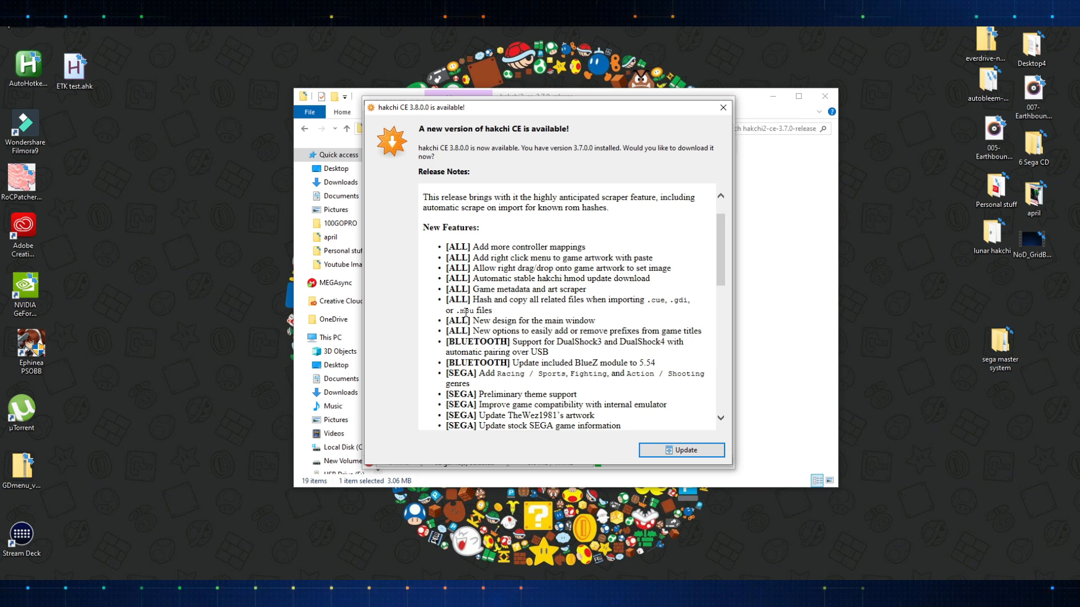
scroll(486, 298, "down", 2)
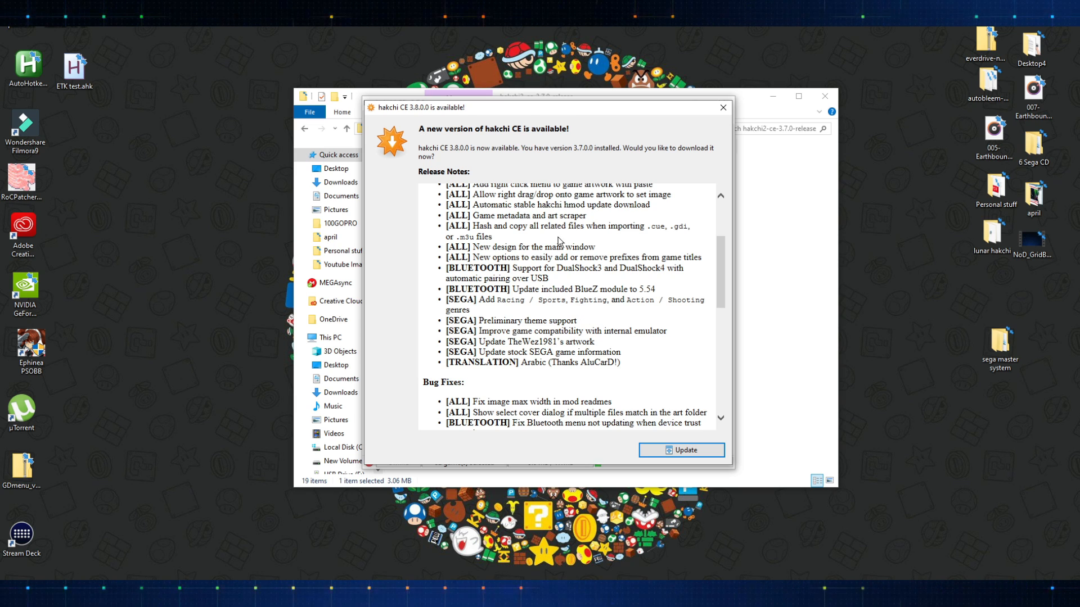
scroll(558, 242, "down", 2)
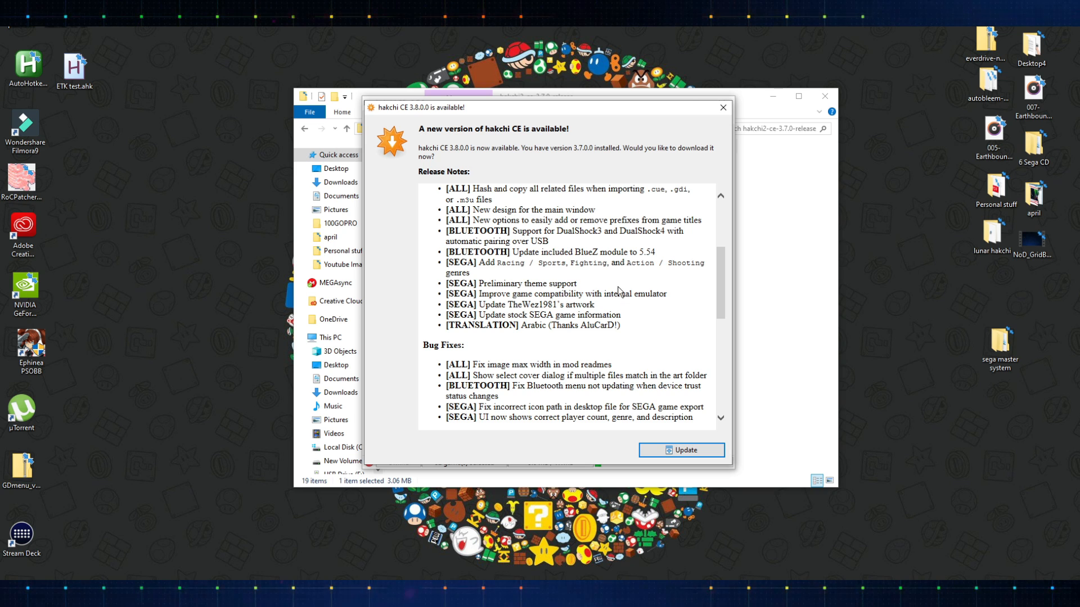
scroll(477, 344, "down", 2)
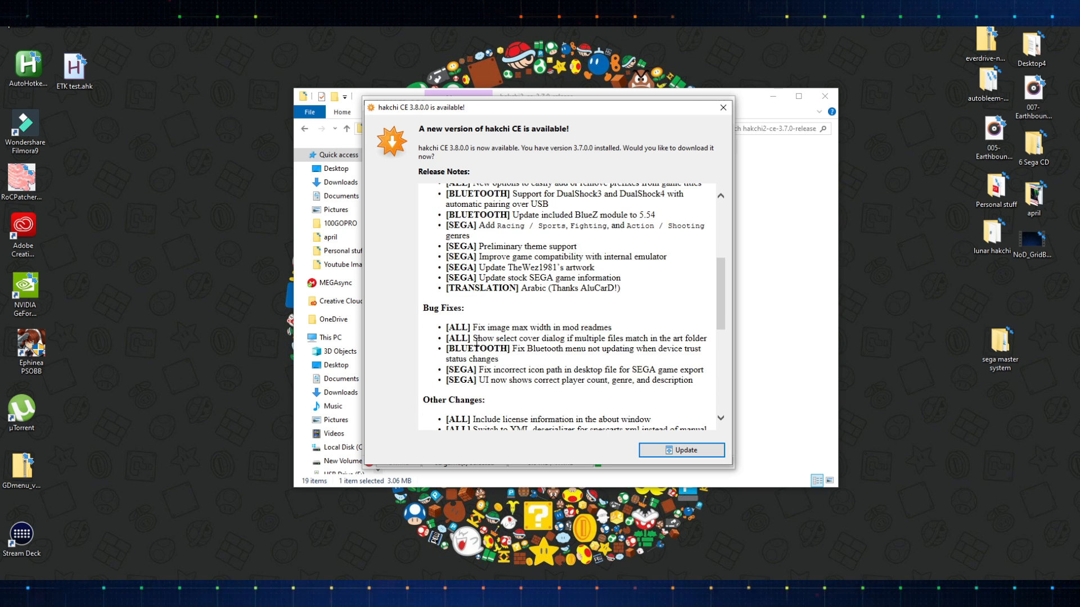
left_click(687, 451)
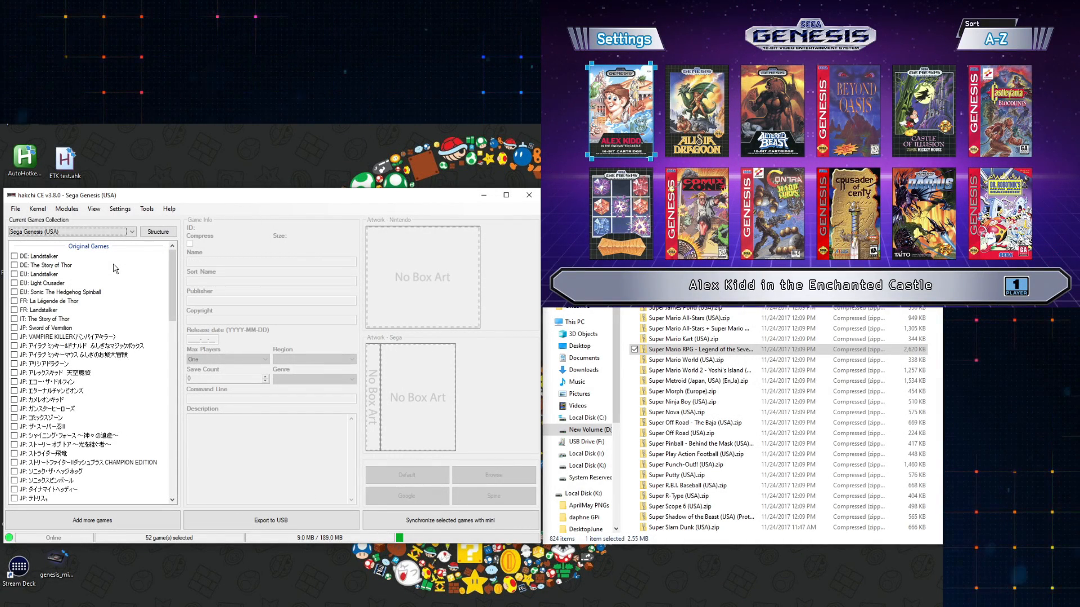
- With the Sega Genesis (USA) collection chosen, add the Super Mario RPG - Legend of the Seven Stars ROM to the games list
left_click(77, 232)
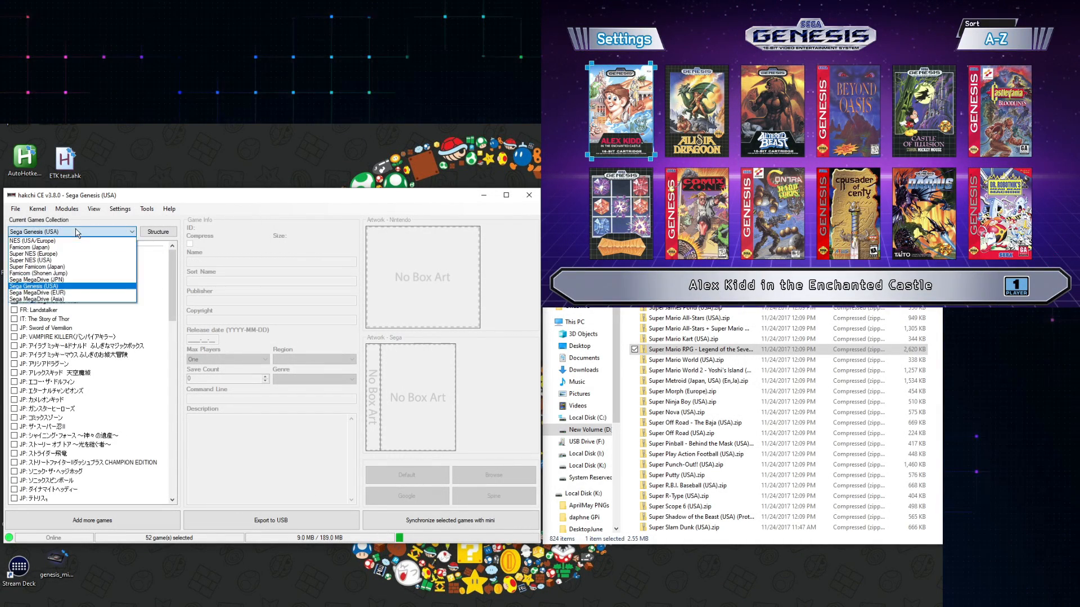
left_click(56, 287)
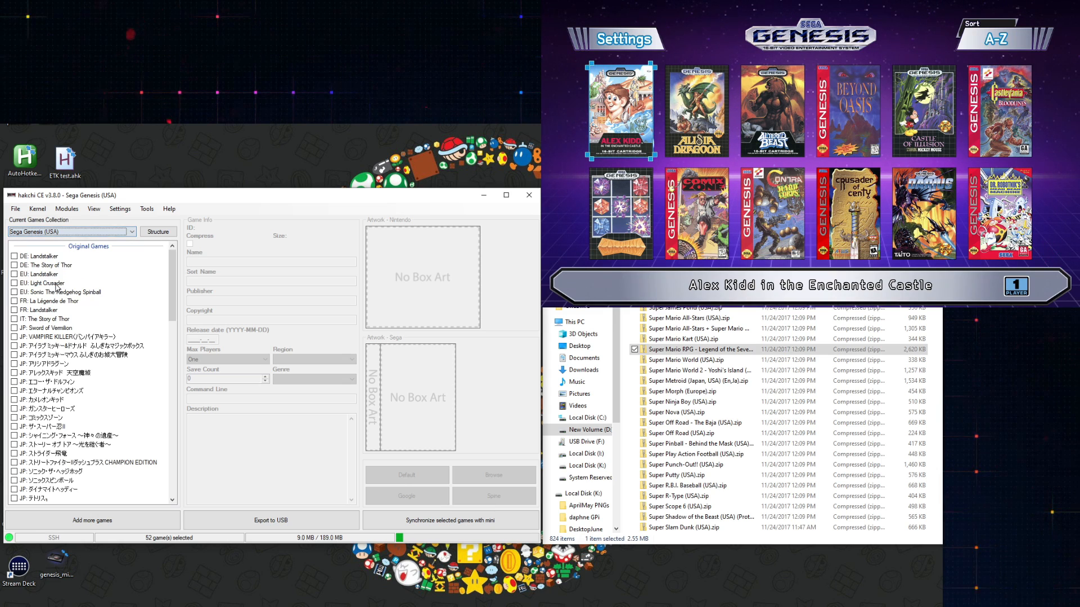
left_click_drag(676, 345, 144, 293)
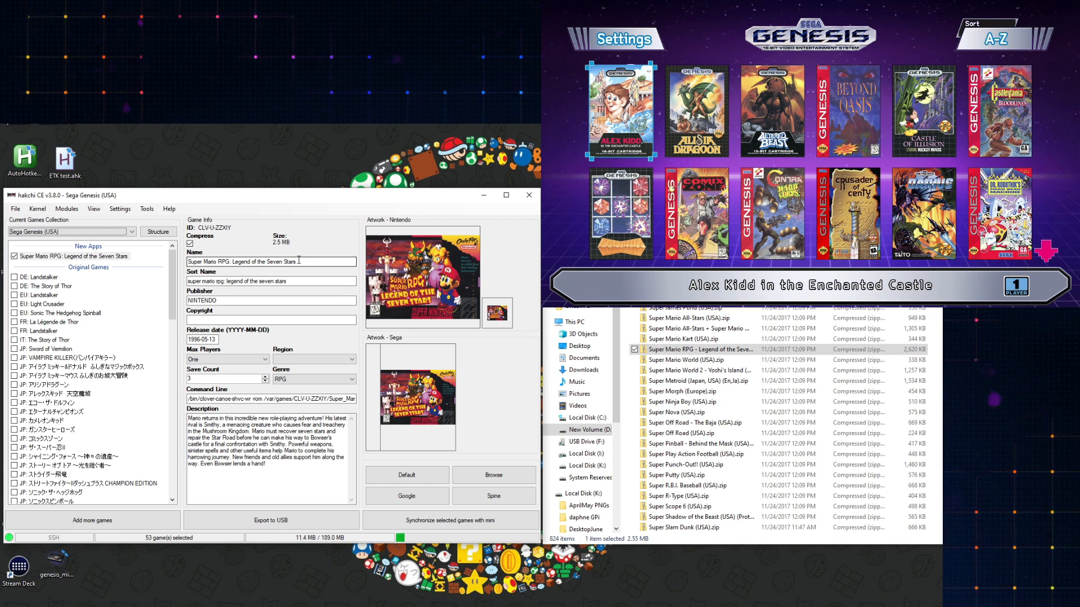
- Set Super Mario RPG's emulation core to Snes9x 2002 and apply it
right_click(49, 258)
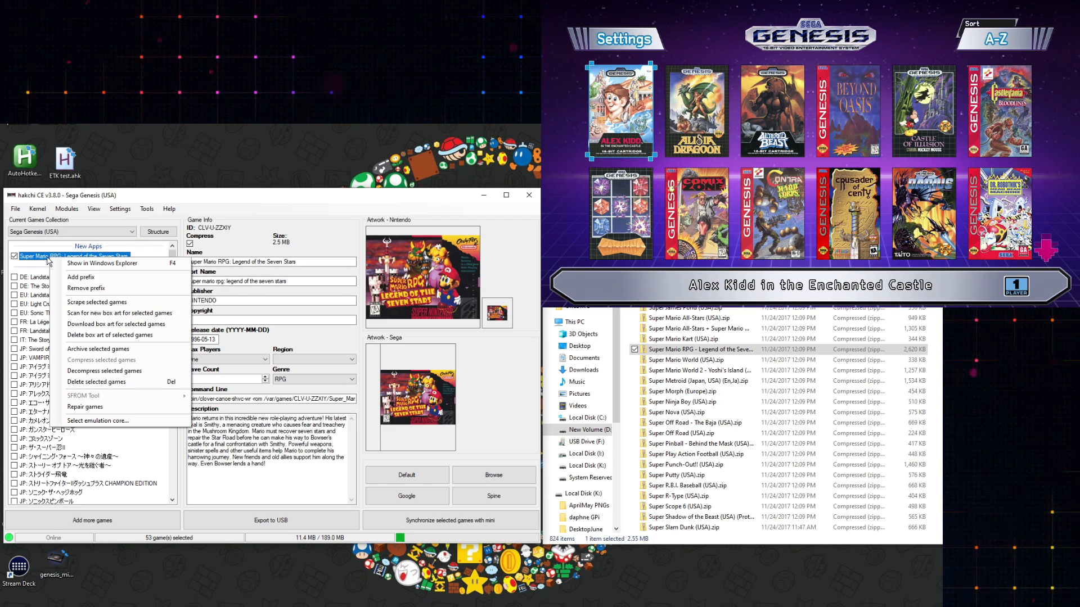
left_click(98, 421)
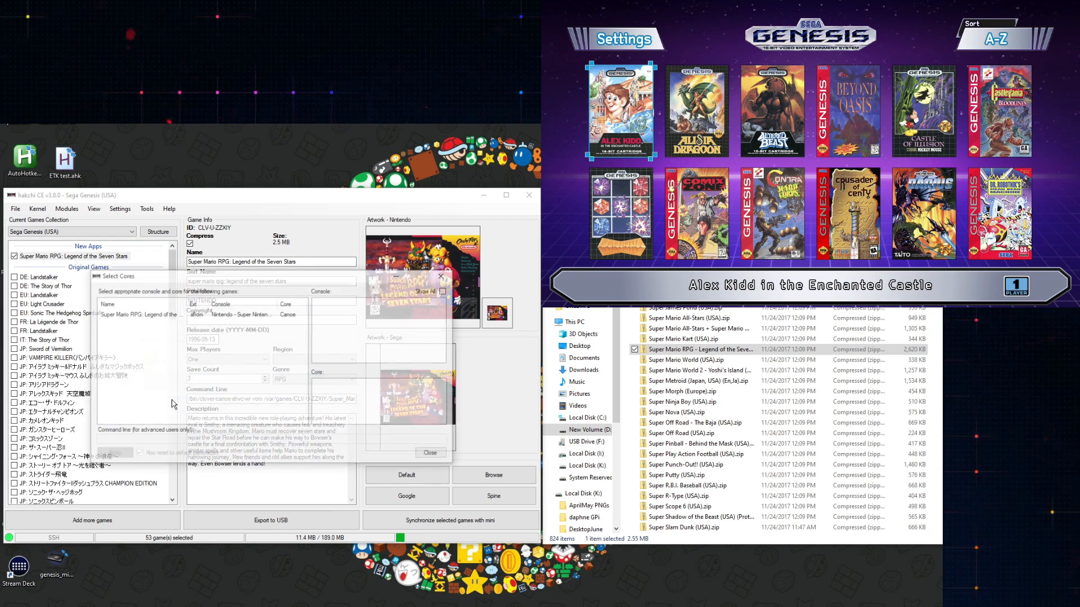
left_click(140, 313)
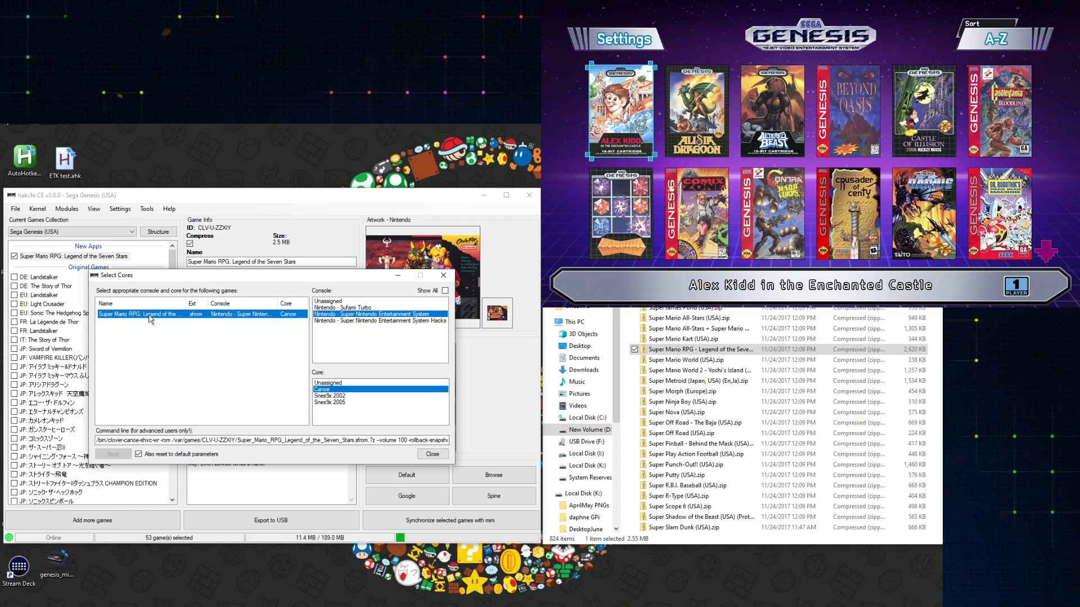
left_click(331, 396)
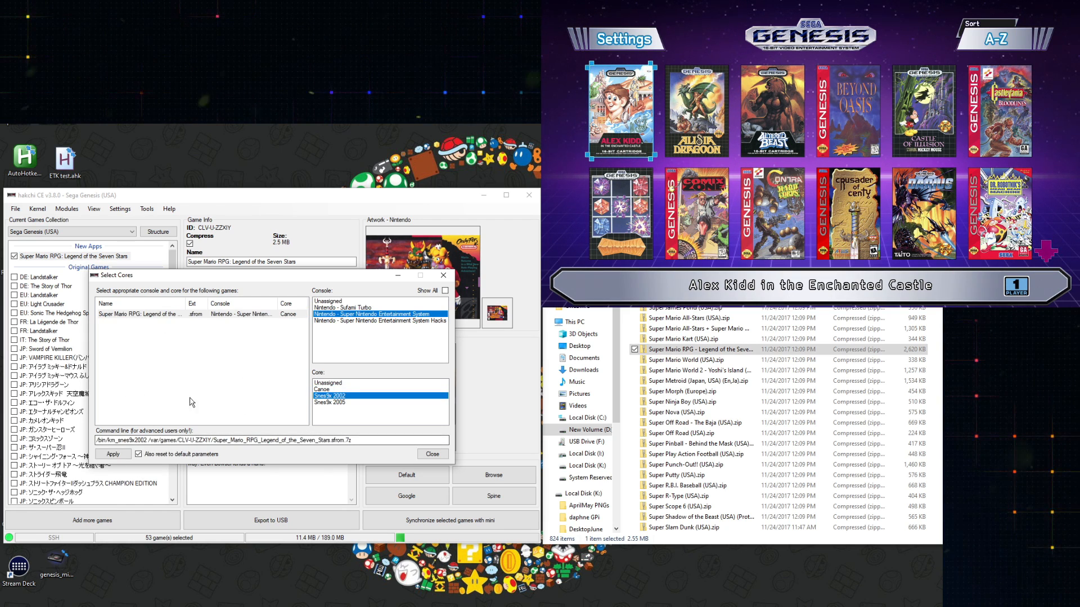
left_click(113, 454)
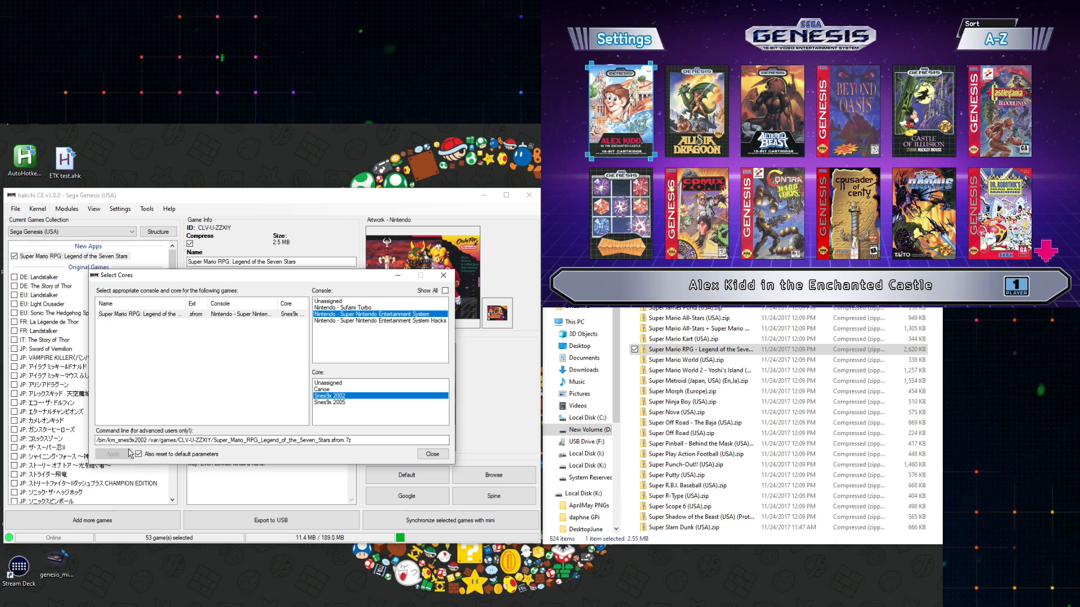
left_click(433, 454)
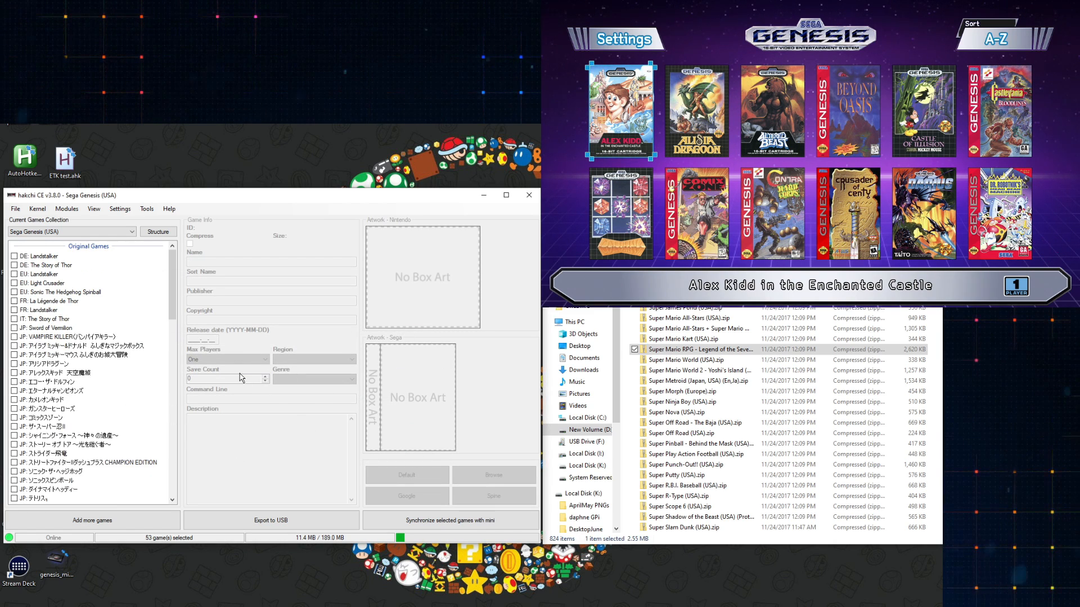
- Synchronize the selected games with the mini and acknowledge completion
left_click_drag(173, 271, 159, 434)
scroll(160, 433, "down", 2)
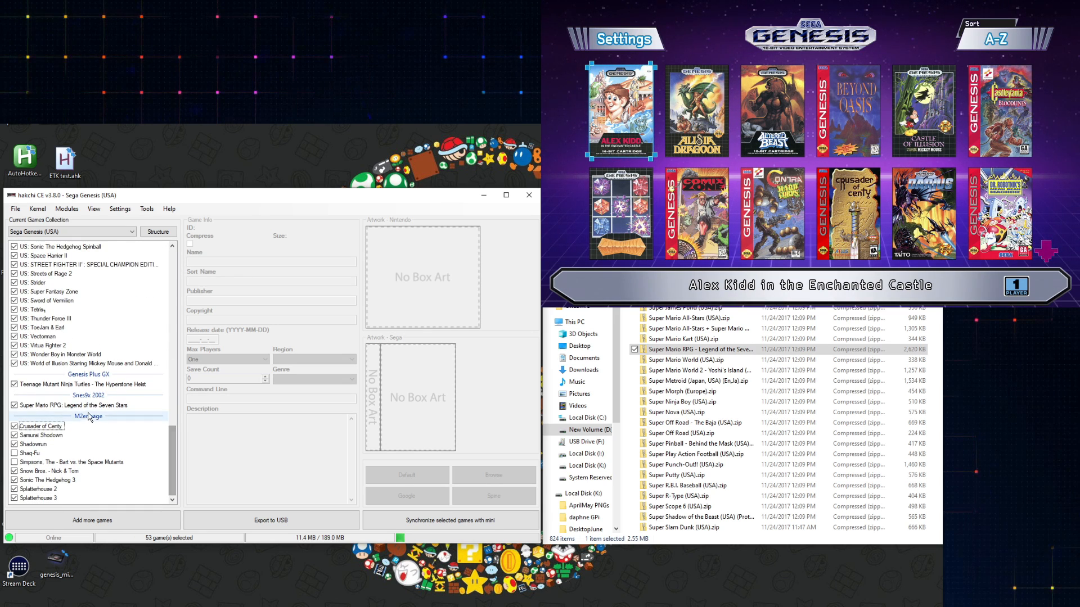
left_click(449, 520)
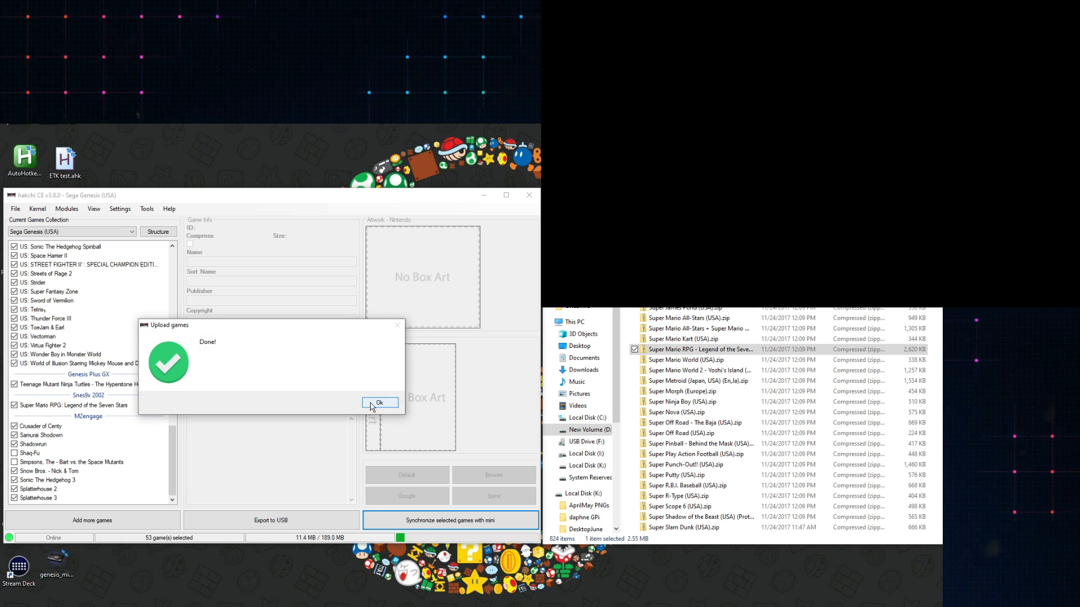
left_click(379, 404)
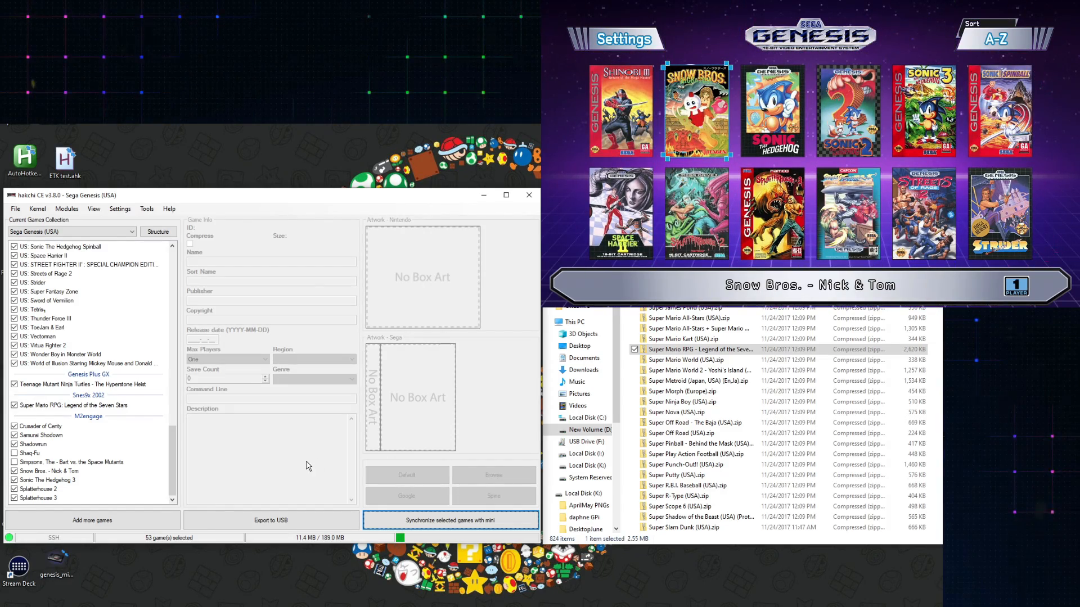
- Switch the games structure to Custom (folders manager) and open the Folders Manager
left_click(160, 233)
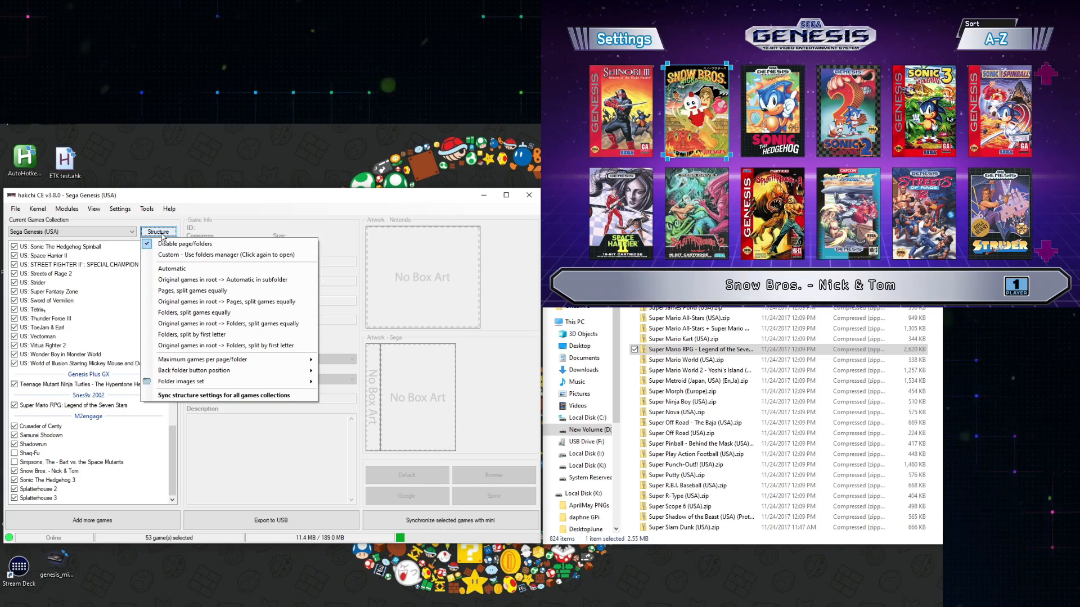
left_click(177, 256)
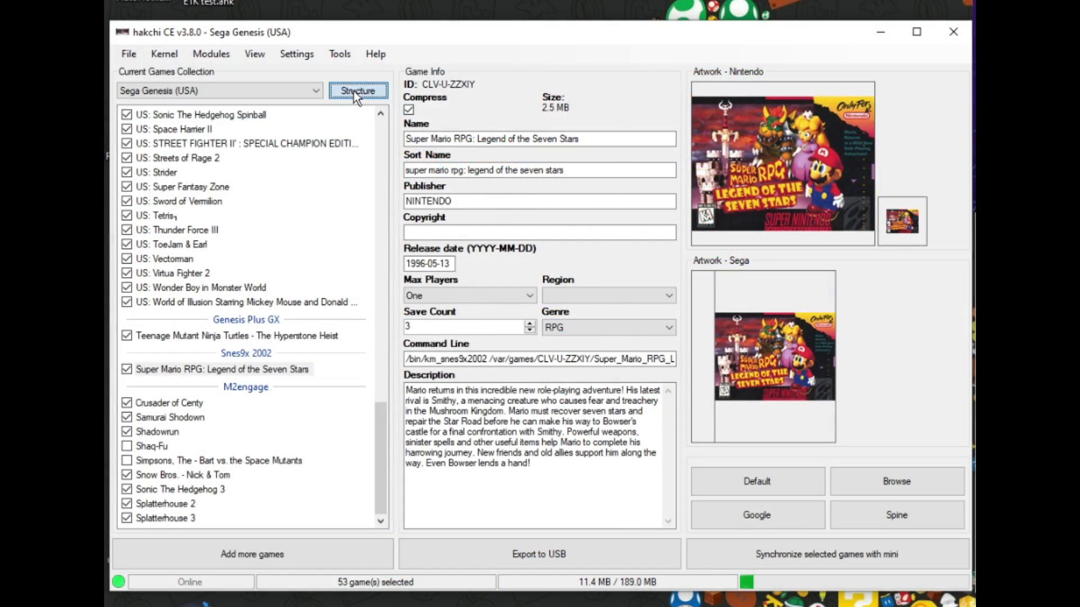
left_click(355, 92)
left_click(393, 124)
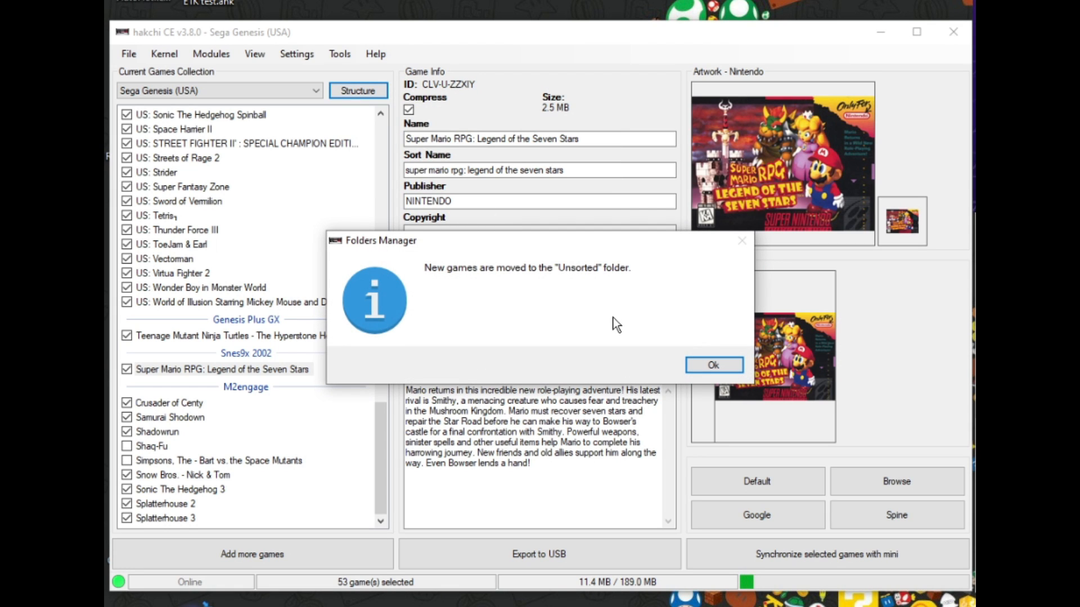
left_click(704, 368)
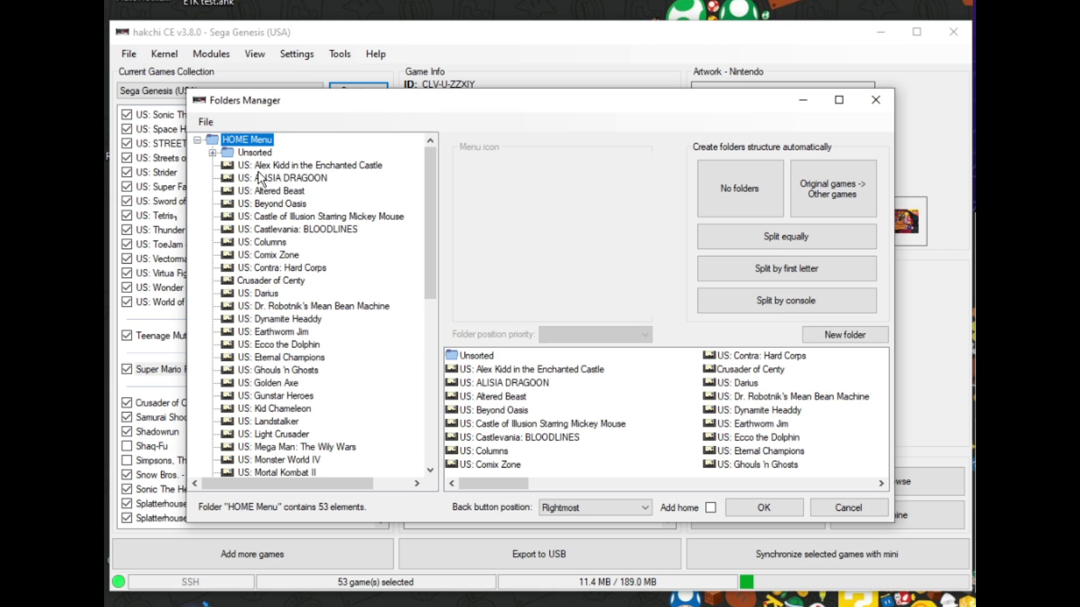
- Browse the HOME Menu folder tree and inspect the contents of the Unsorted folder
scroll(268, 225, "down", 4)
scroll(273, 278, "up", 4)
scroll(279, 290, "down", 12)
scroll(284, 287, "up", 8)
scroll(286, 287, "up", 4)
double_click(255, 152)
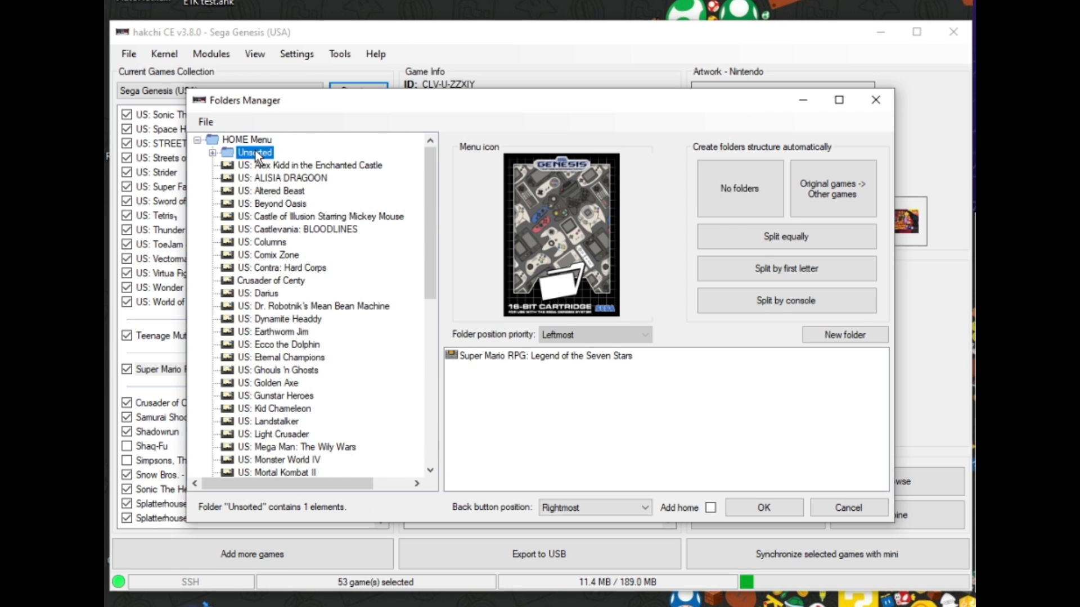
left_click(497, 356)
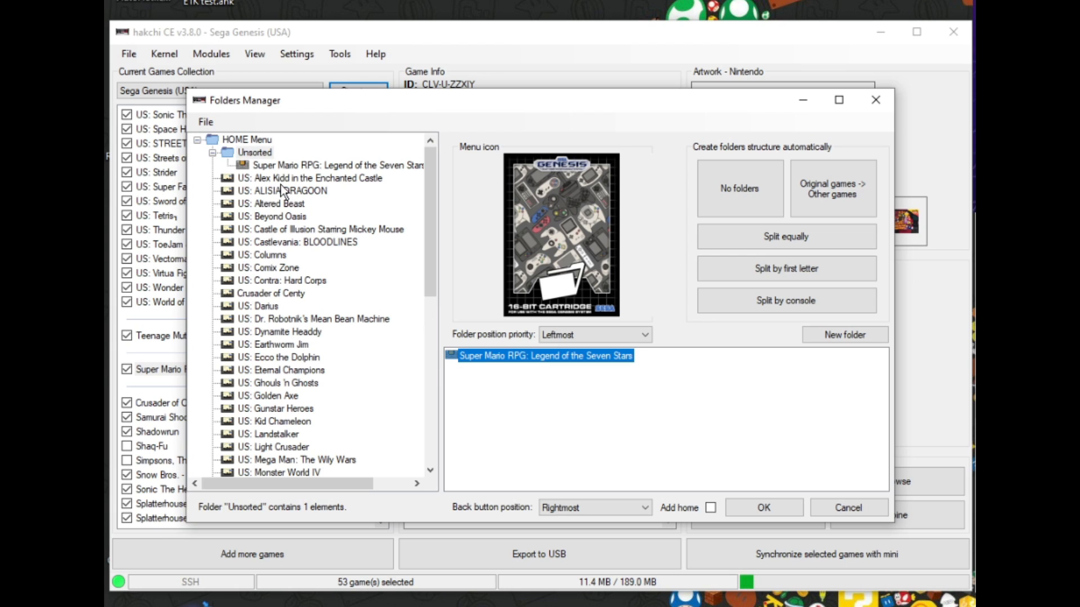
left_click(218, 154)
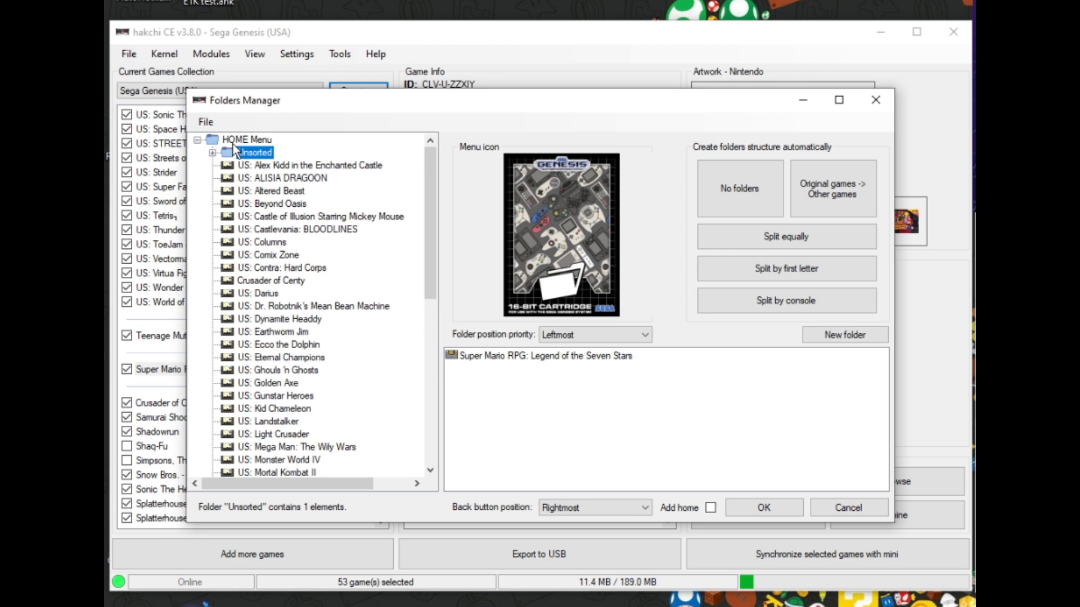
left_click(235, 141)
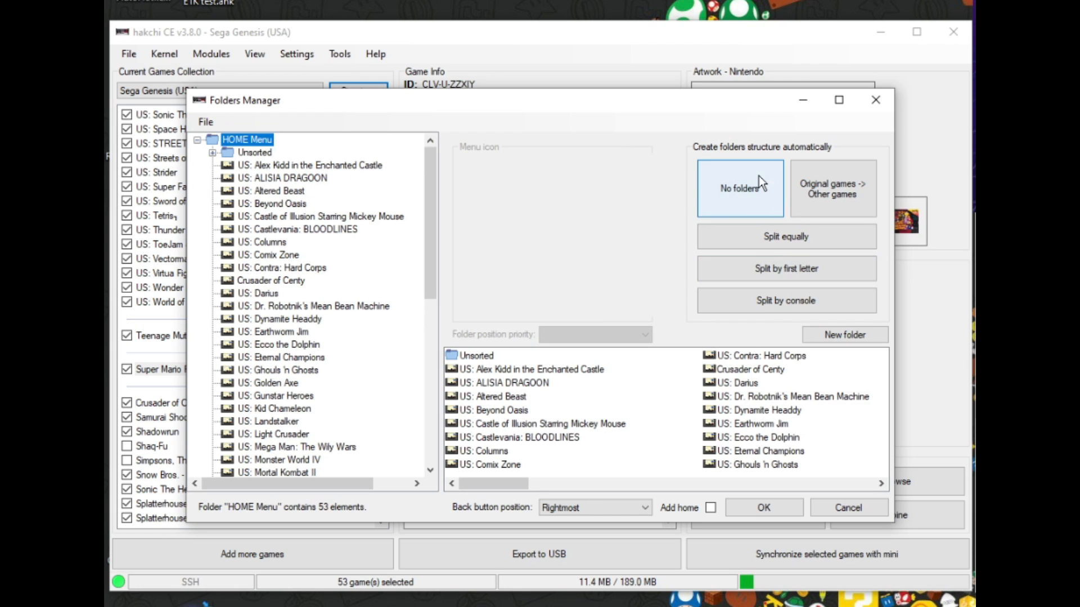
- Split the games into folders by console and inspect each console folder
left_click(775, 301)
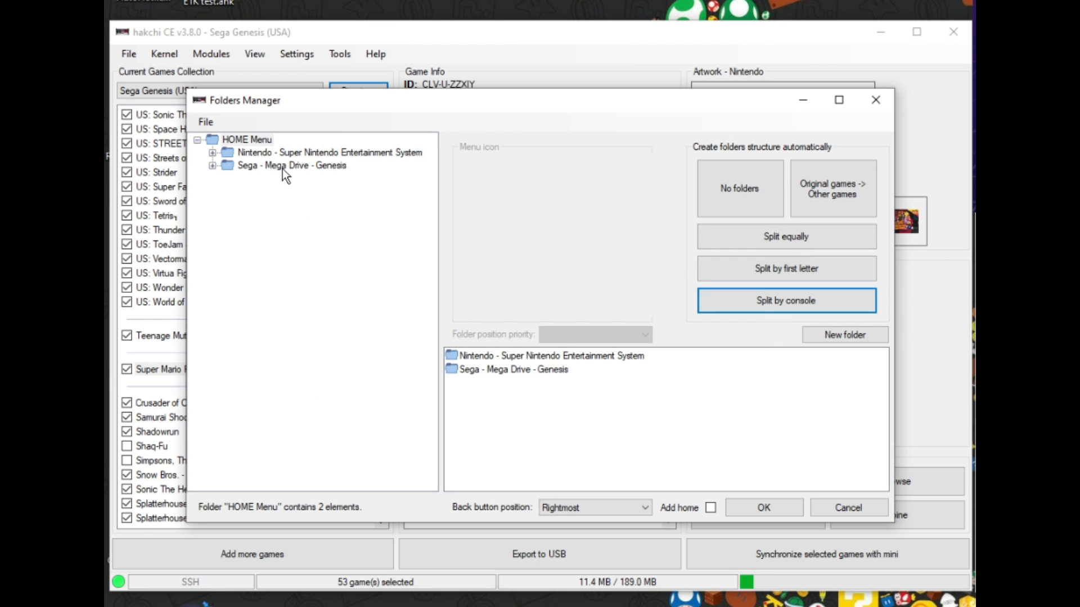
left_click(295, 154)
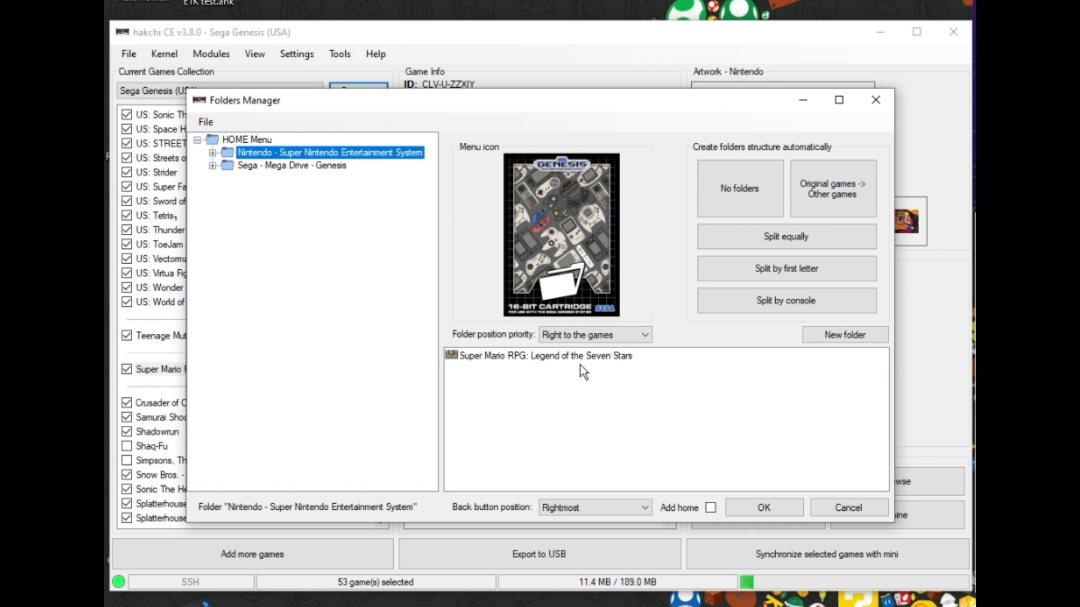
left_click(296, 168)
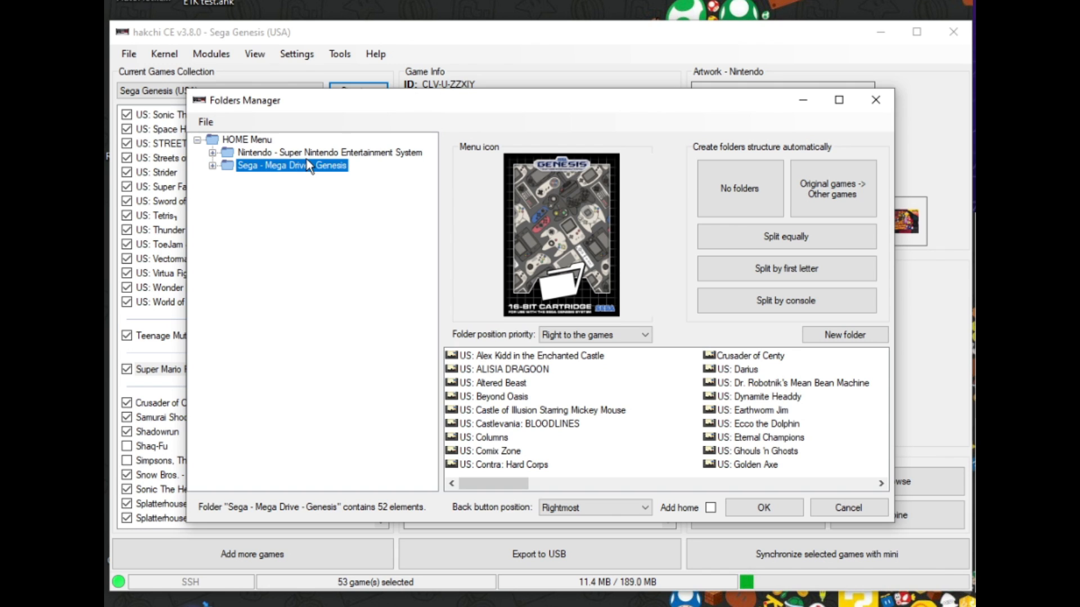
- Set the Nintendo - Super Nintendo Entertainment System folder's menu icon to folder_system_snes_usa
left_click(311, 154)
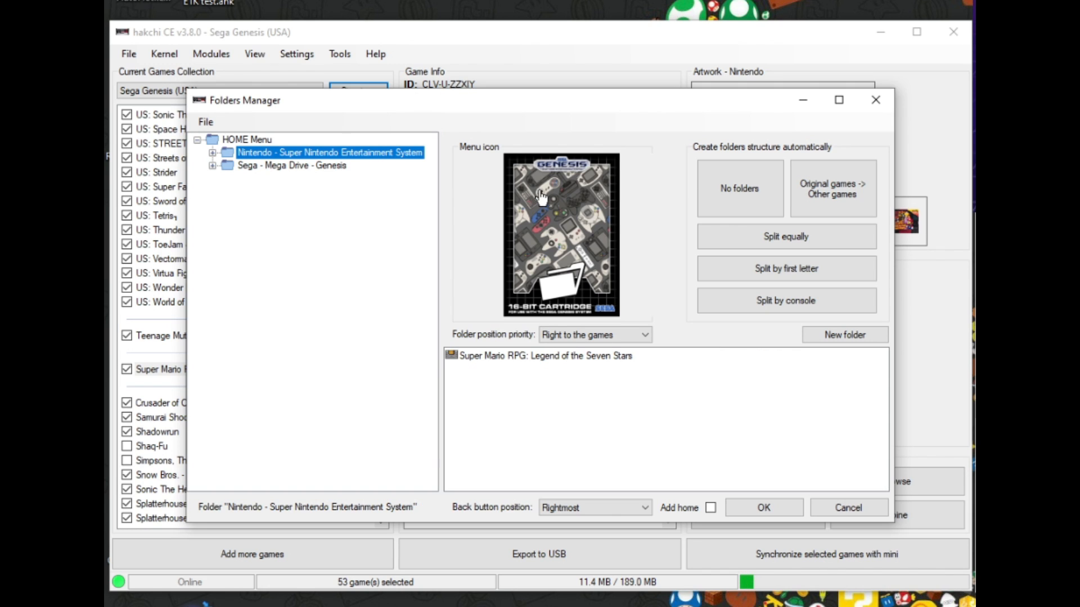
left_click(557, 204)
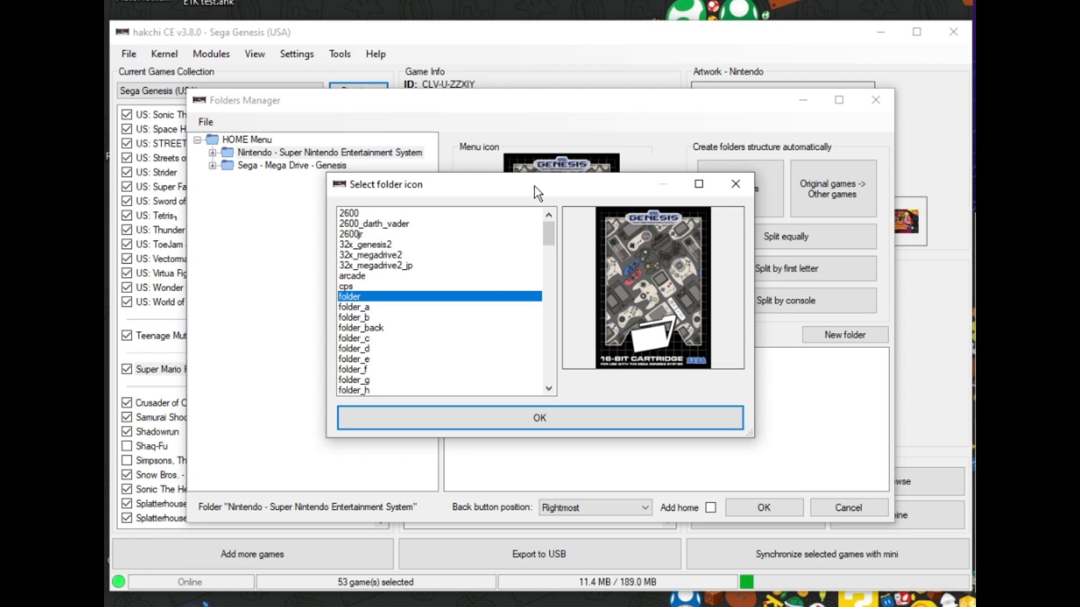
scroll(487, 302, "down", 3)
scroll(487, 303, "down", 8)
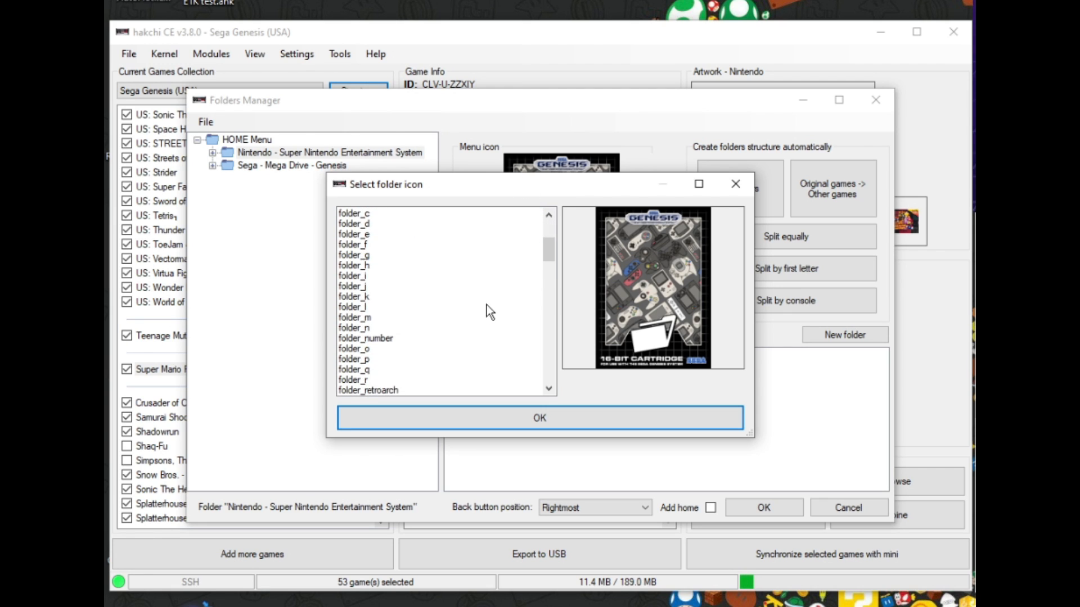
scroll(460, 352, "down", 5)
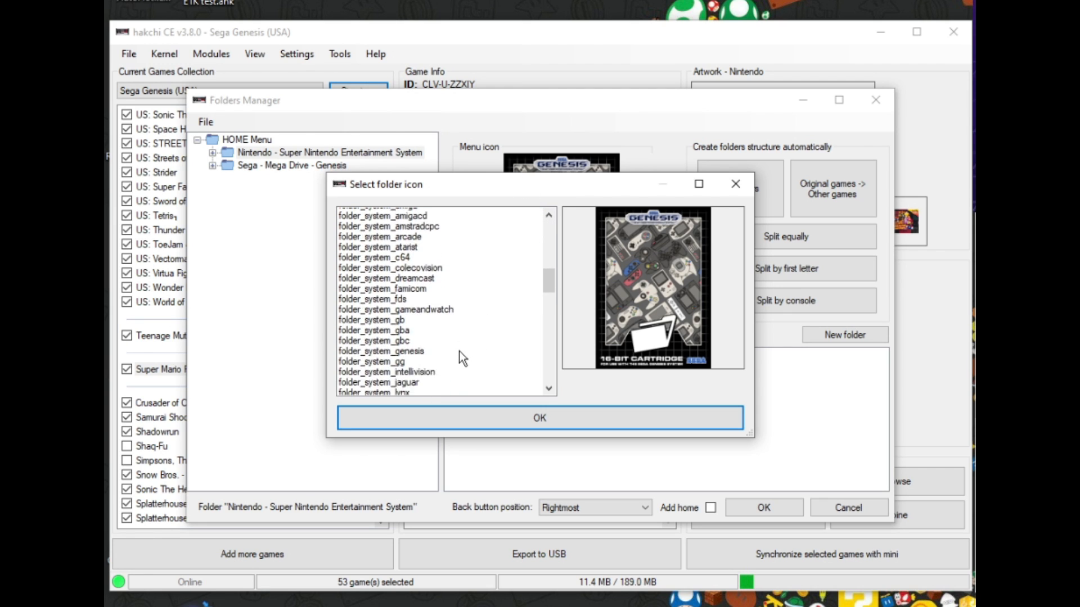
scroll(428, 340, "down", 1)
scroll(380, 355, "down", 2)
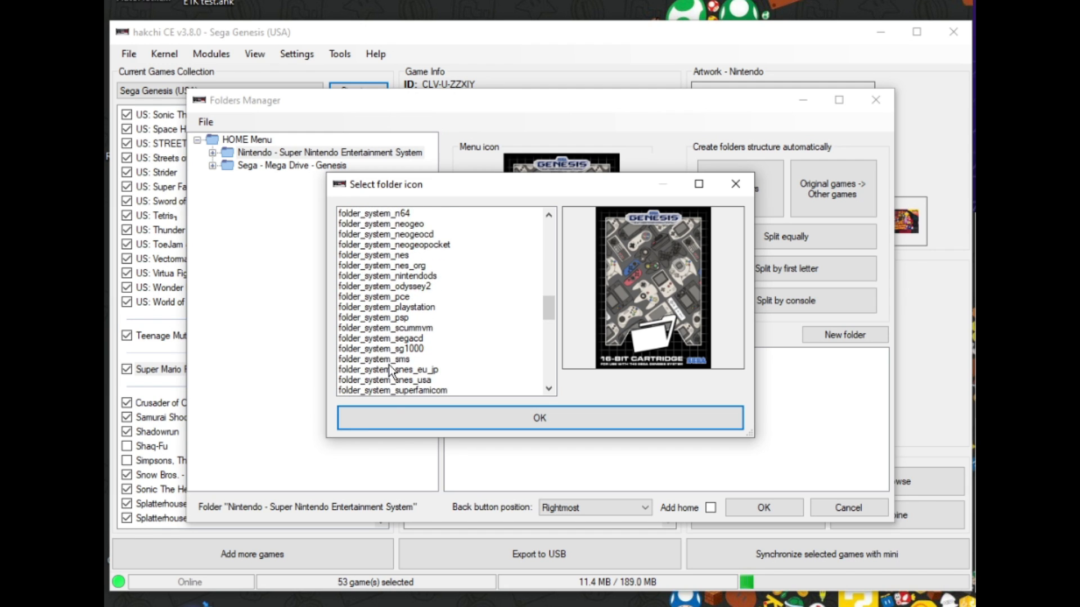
left_click(396, 381)
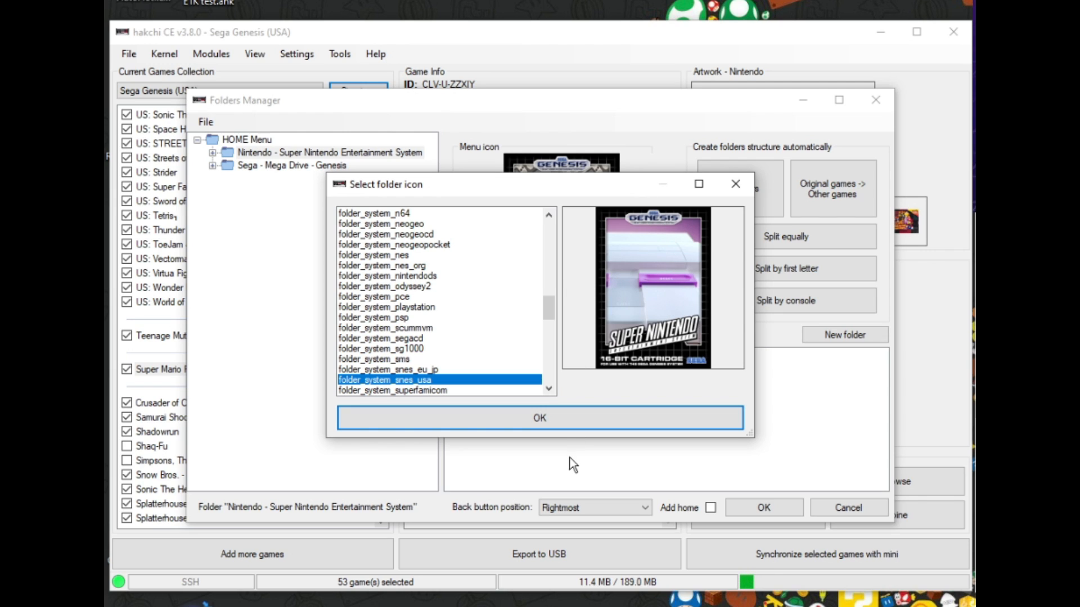
left_click(568, 427)
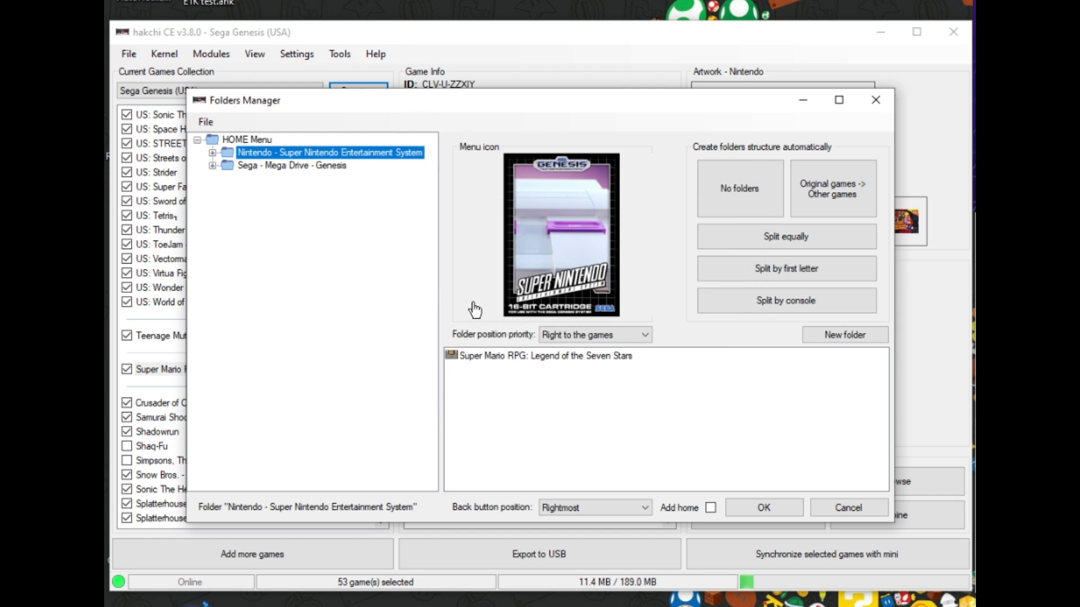
- Set the Sega - Mega Drive - Genesis folder's menu icon to folder_system_genesis
left_click(322, 167)
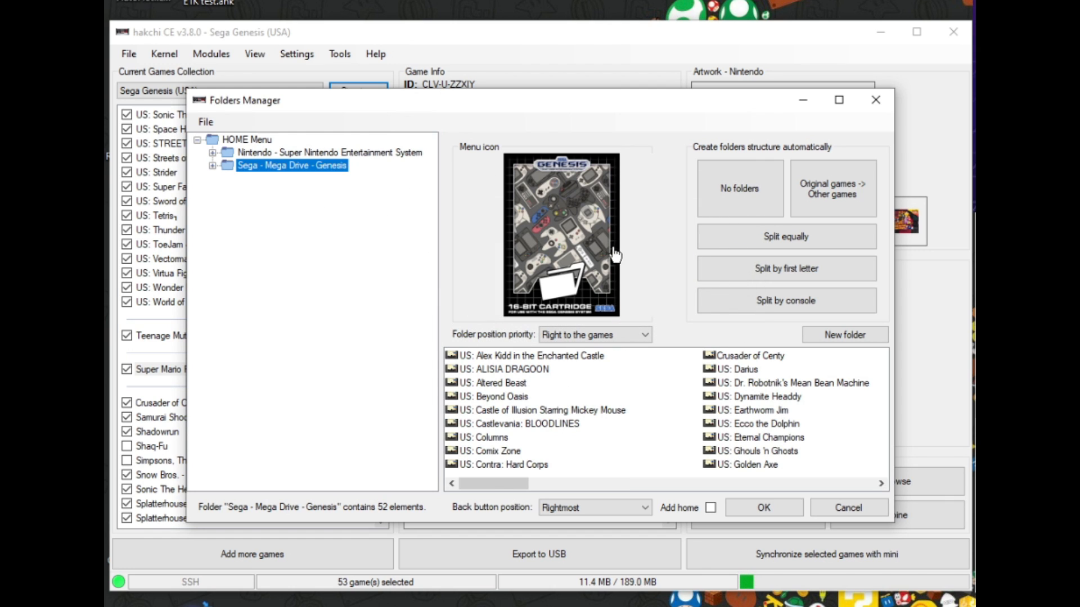
left_click(553, 245)
scroll(378, 337, "down", 4)
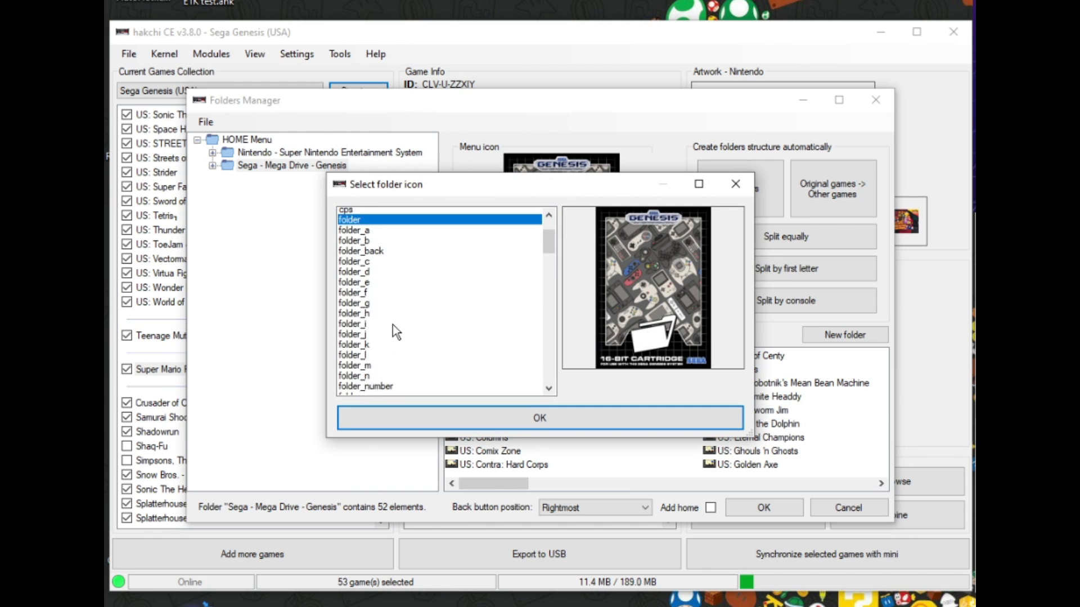
left_click_drag(543, 256, 541, 303)
left_click(384, 244)
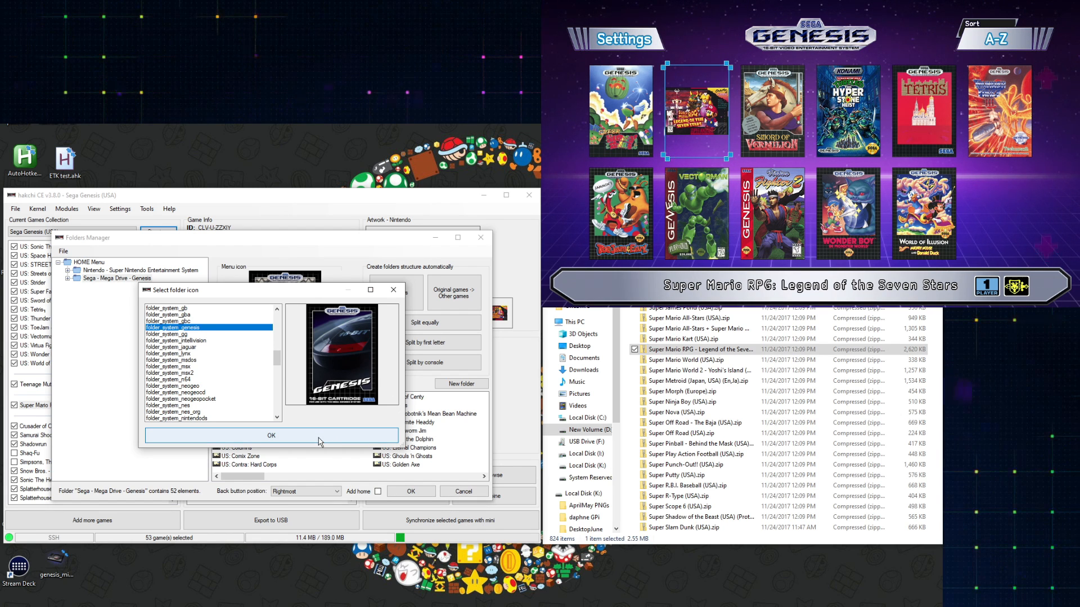
left_click(319, 441)
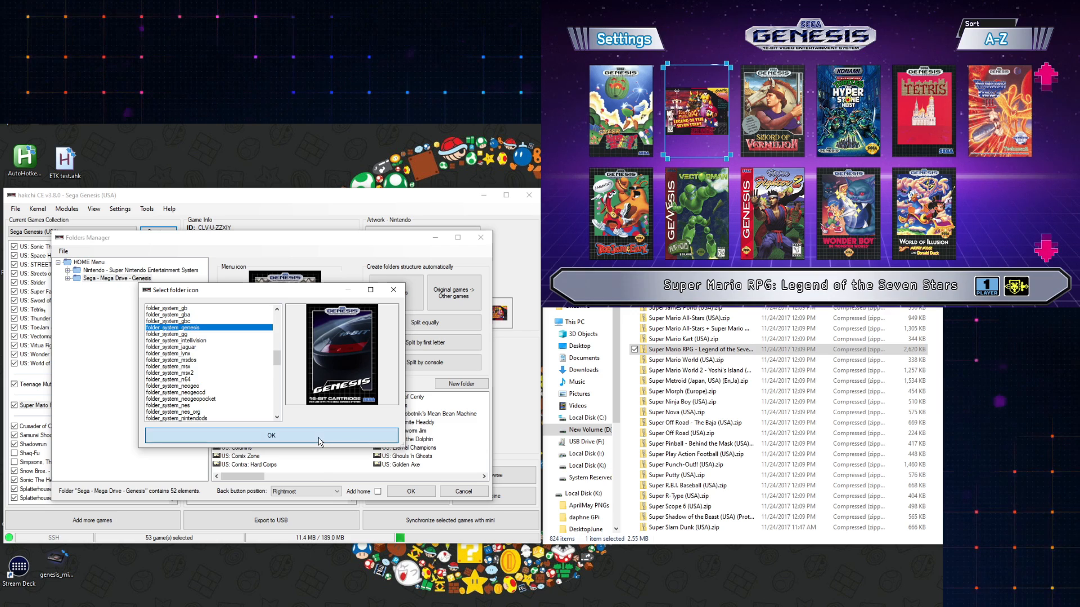
- Review both console folders and save the folder structure
left_click(141, 270)
left_click(143, 277)
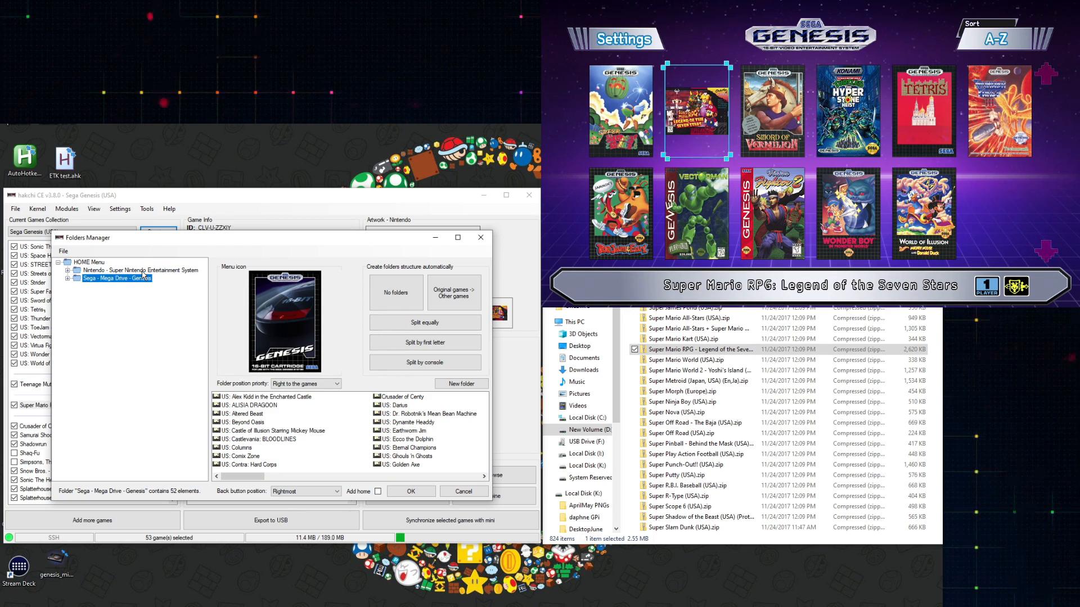
left_click(142, 270)
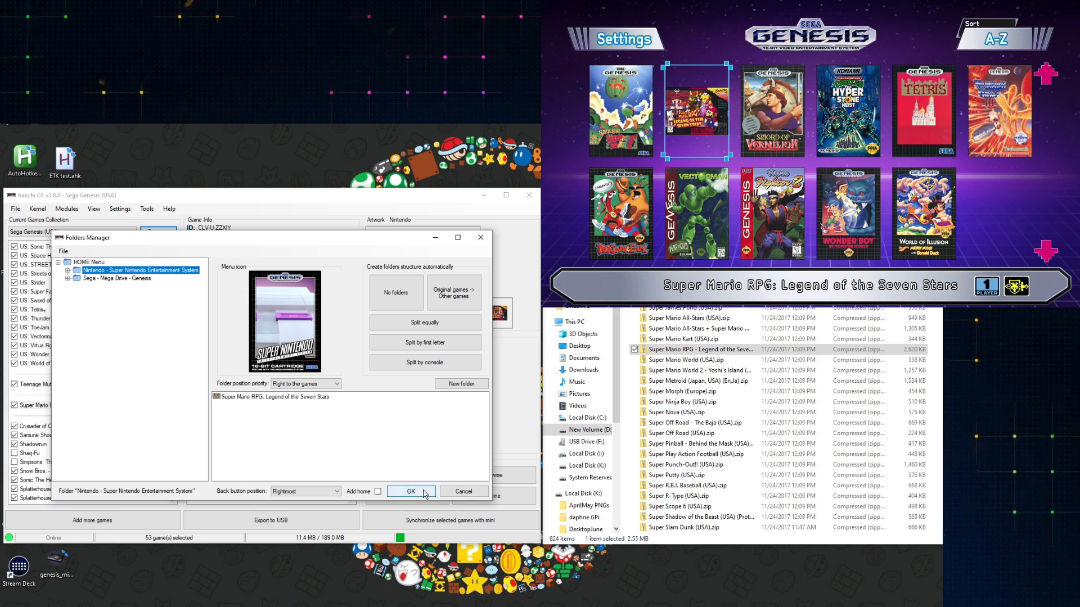
left_click(411, 491)
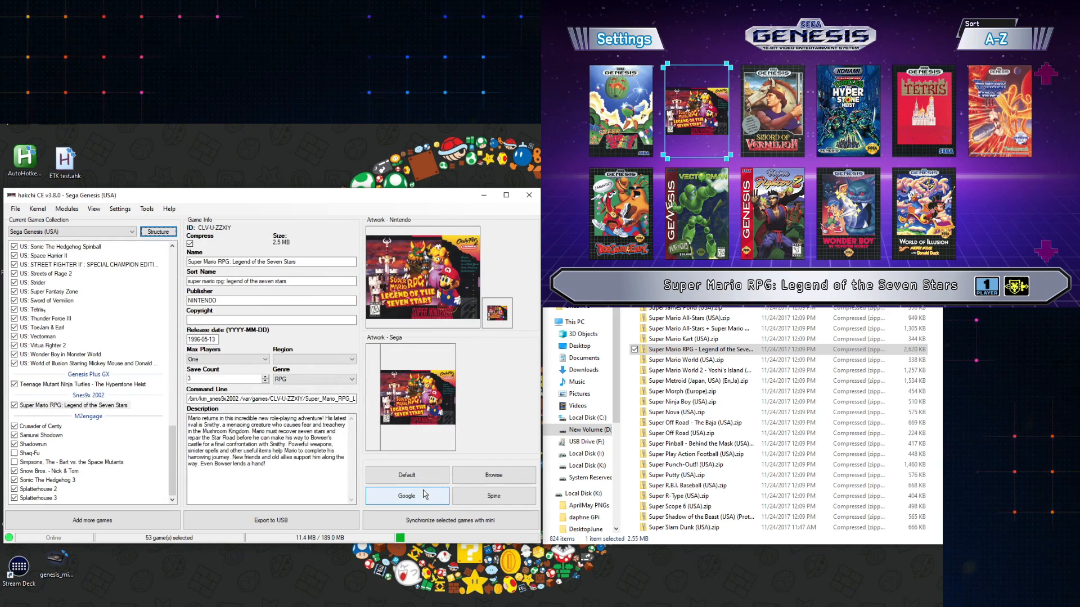
- Synchronize the selected games with the mini, confirm the folder structure and acknowledge completion
left_click(425, 522)
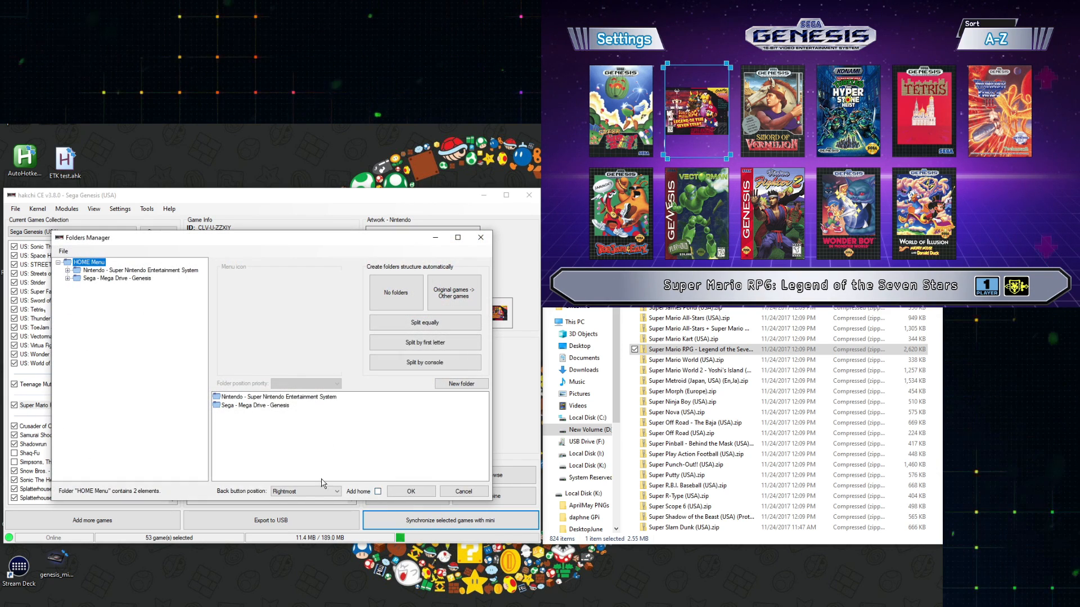
left_click(411, 491)
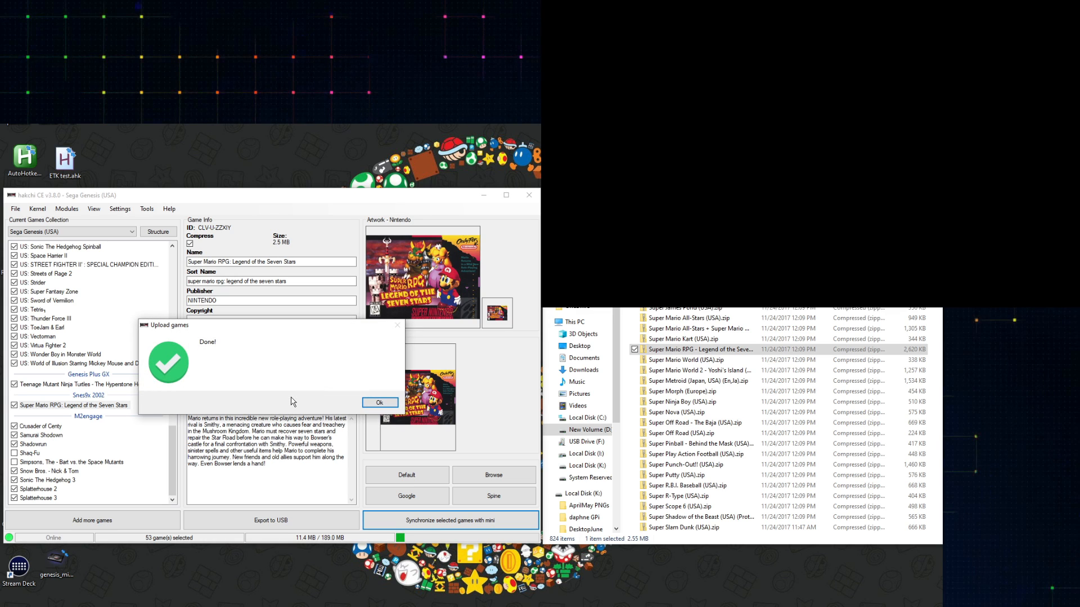
left_click(392, 402)
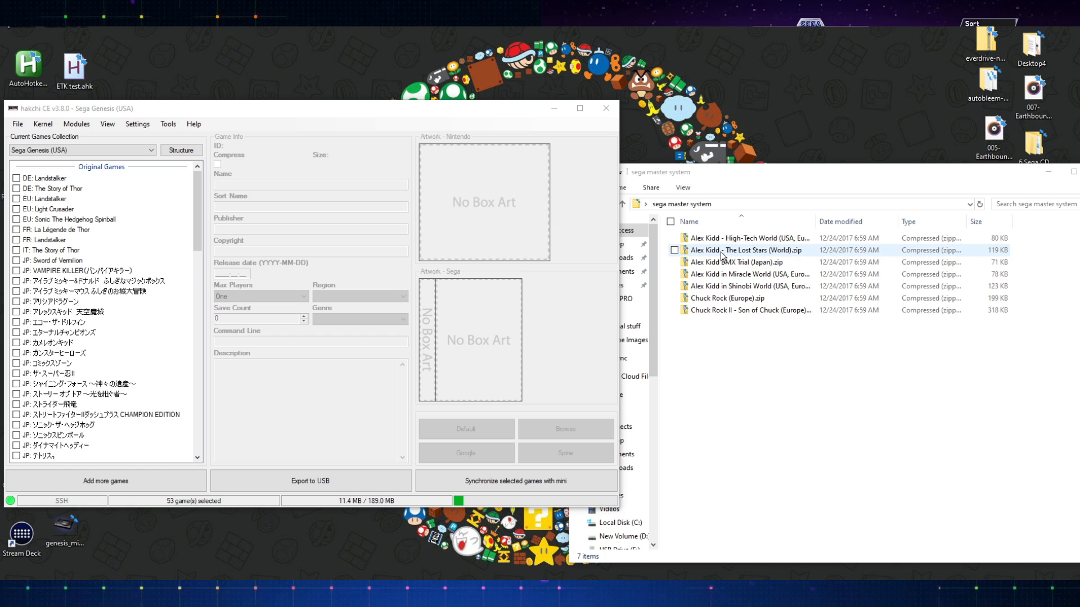
- Add Alex Kidd - The Lost Stars and Chuck Rock II - Son of Chuck from the sega master system folder
left_click_drag(722, 254, 303, 235)
left_click_drag(181, 190, 181, 189)
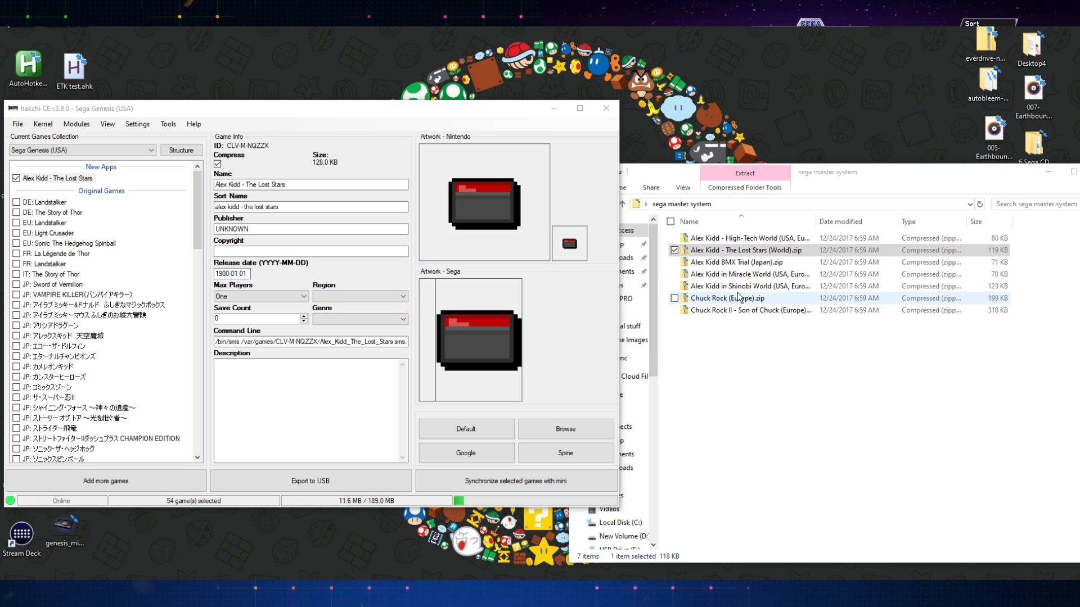
left_click(731, 309)
left_click_drag(160, 186, 159, 187)
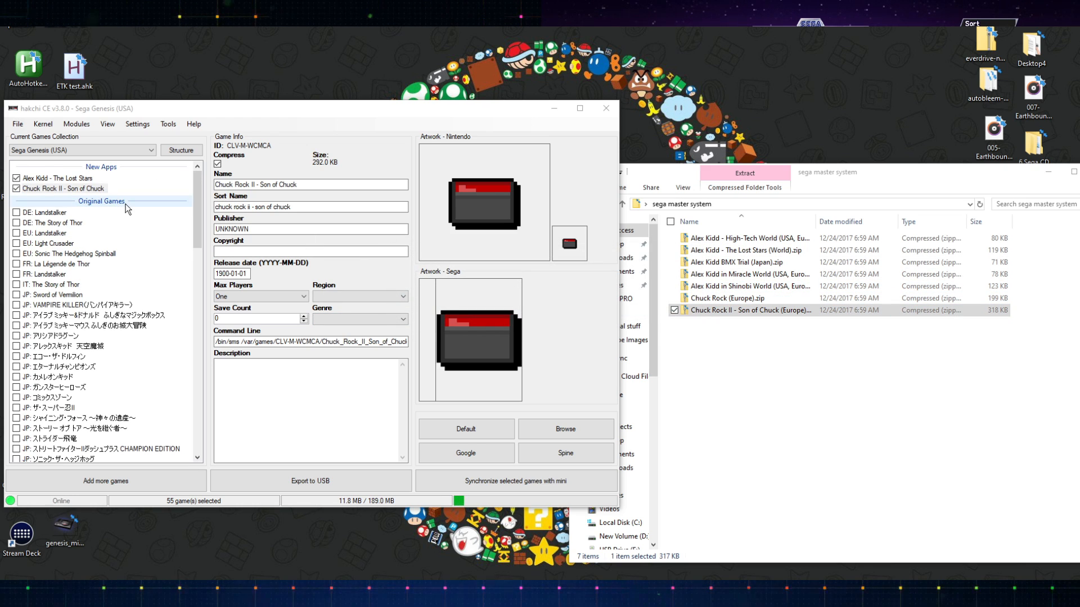
- Select both newly added games and open the information scraper for them
left_click(62, 178)
left_click(80, 189)
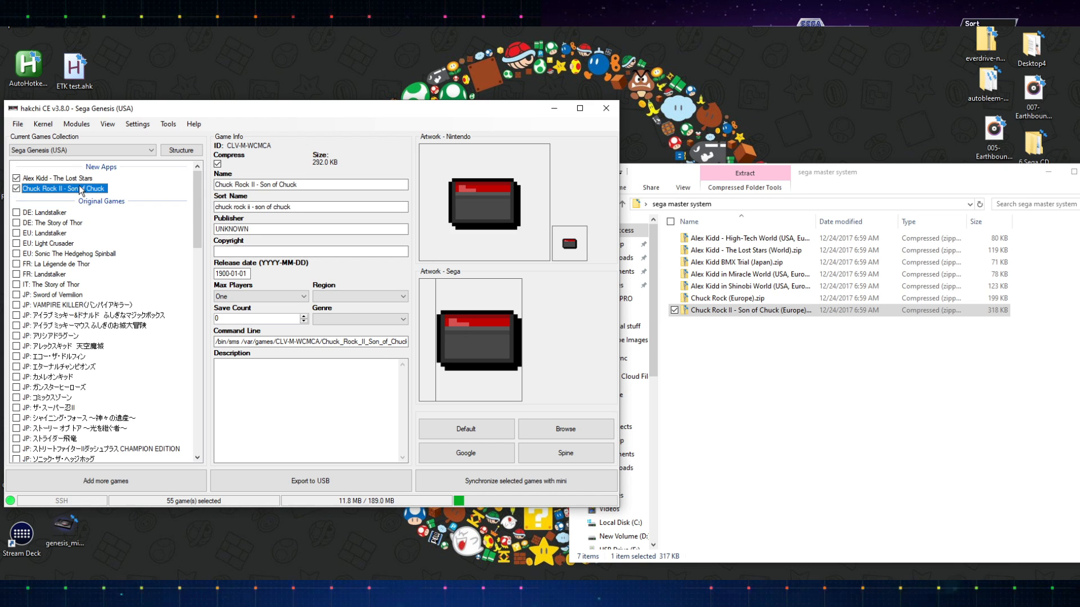
left_click(79, 178)
left_click(74, 188)
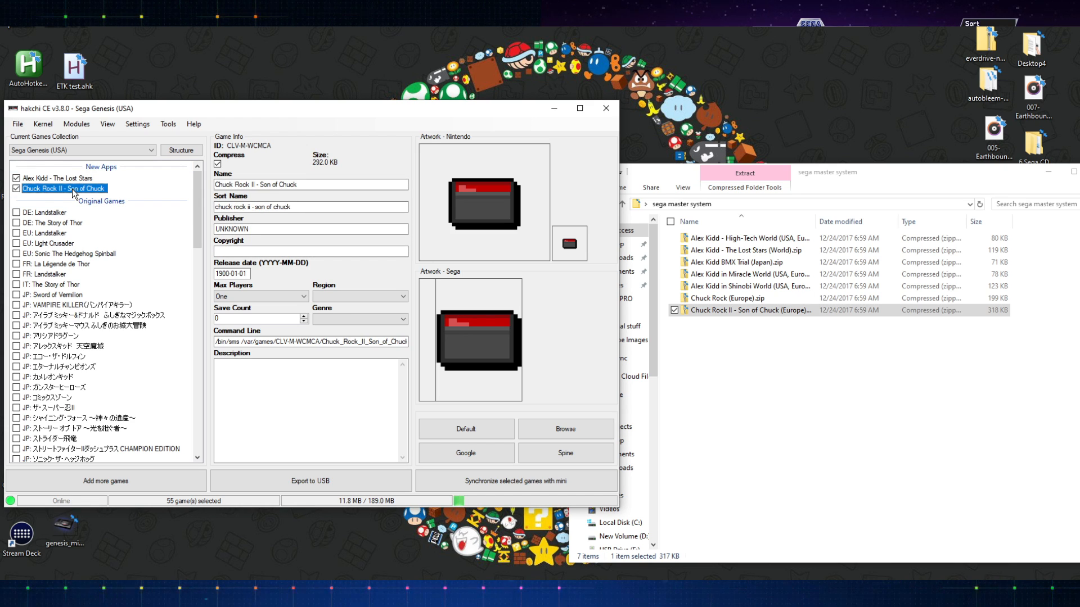
left_click(79, 178)
left_click(79, 189)
left_click(78, 179)
left_click(78, 190)
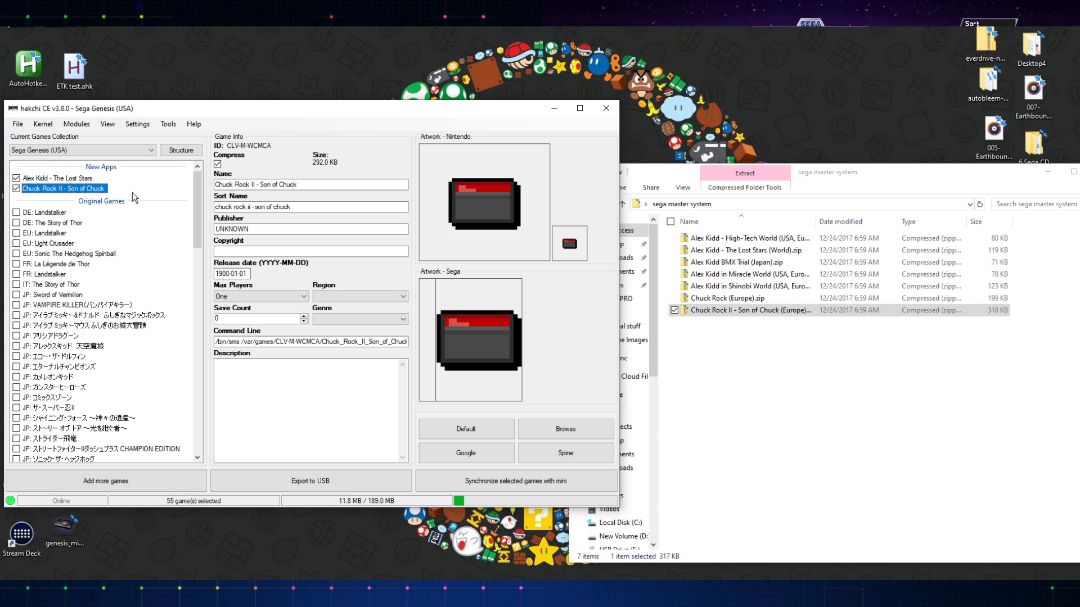
left_click(85, 189)
left_click(75, 180, "shift")
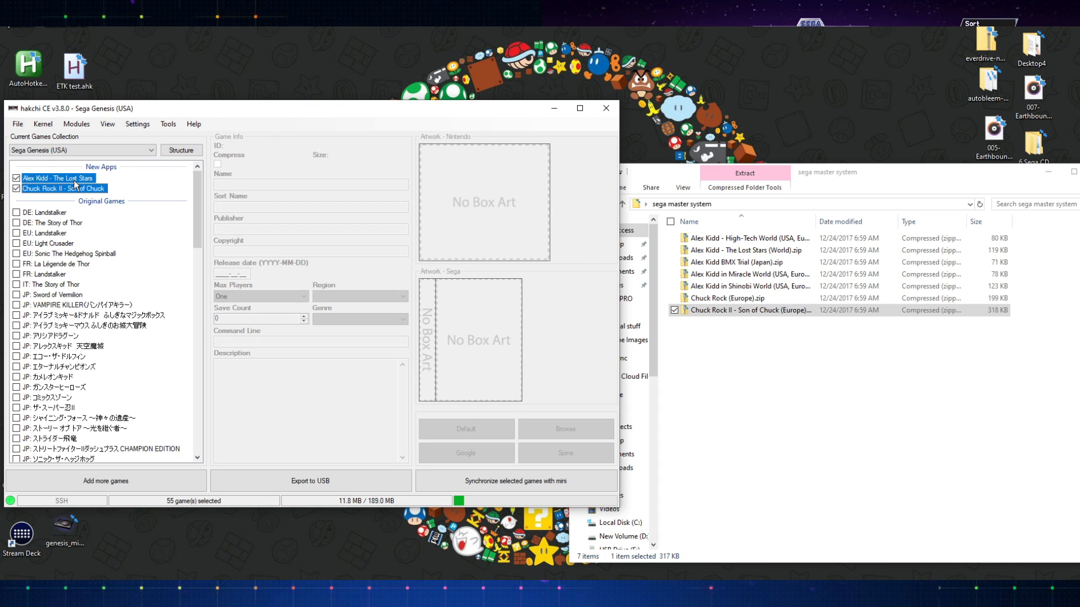
right_click(78, 181)
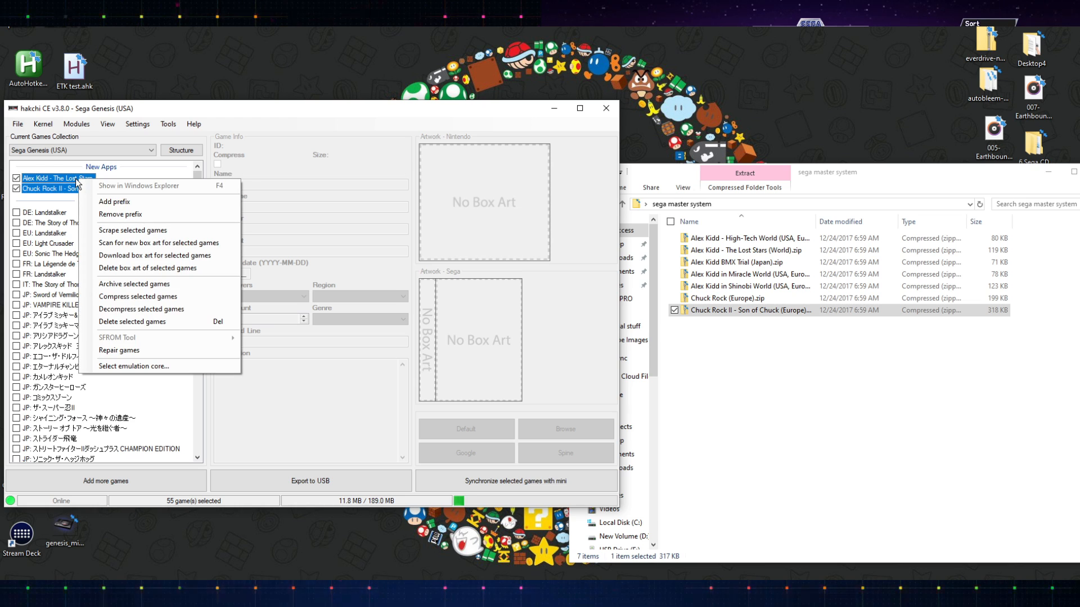
left_click(115, 231)
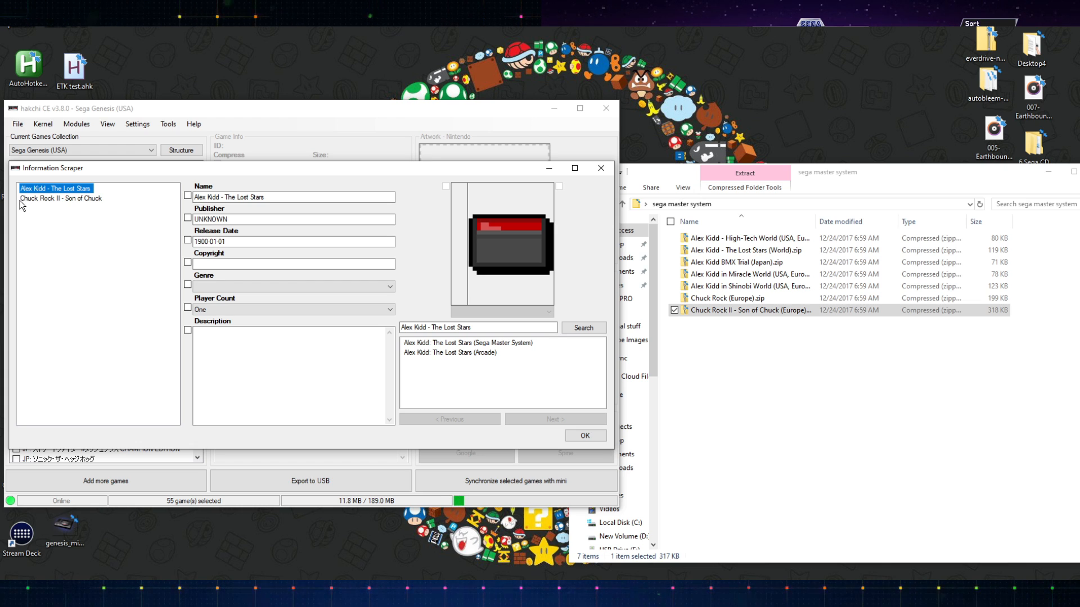
- Apply the Sega Master System matches for Alex Kidd: The Lost Stars and Chuck Rock II, then accept the scraped data
left_click(486, 344)
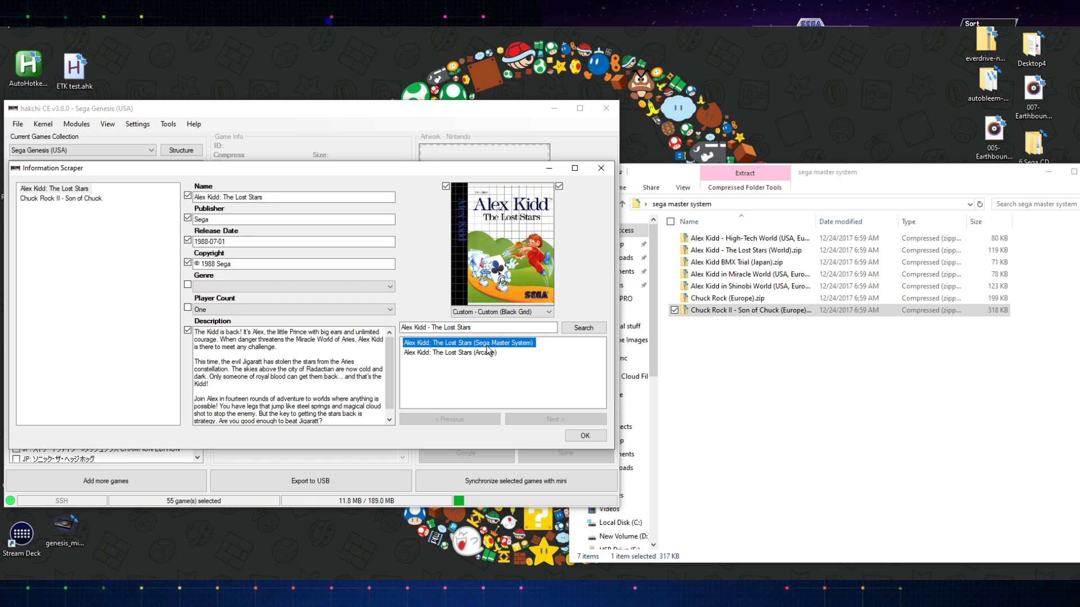
left_click(68, 198)
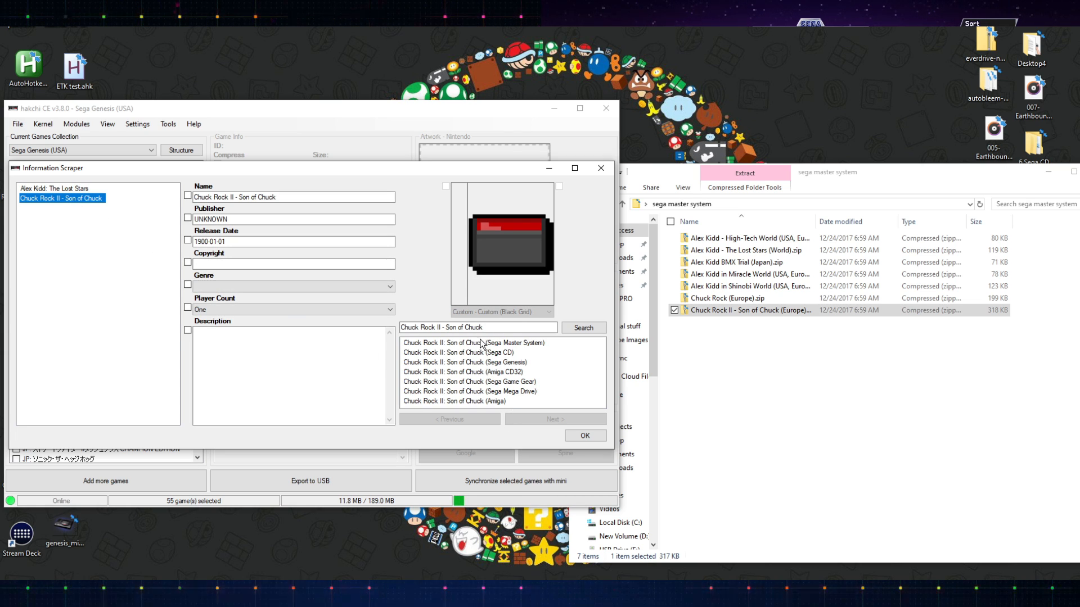
left_click(478, 340)
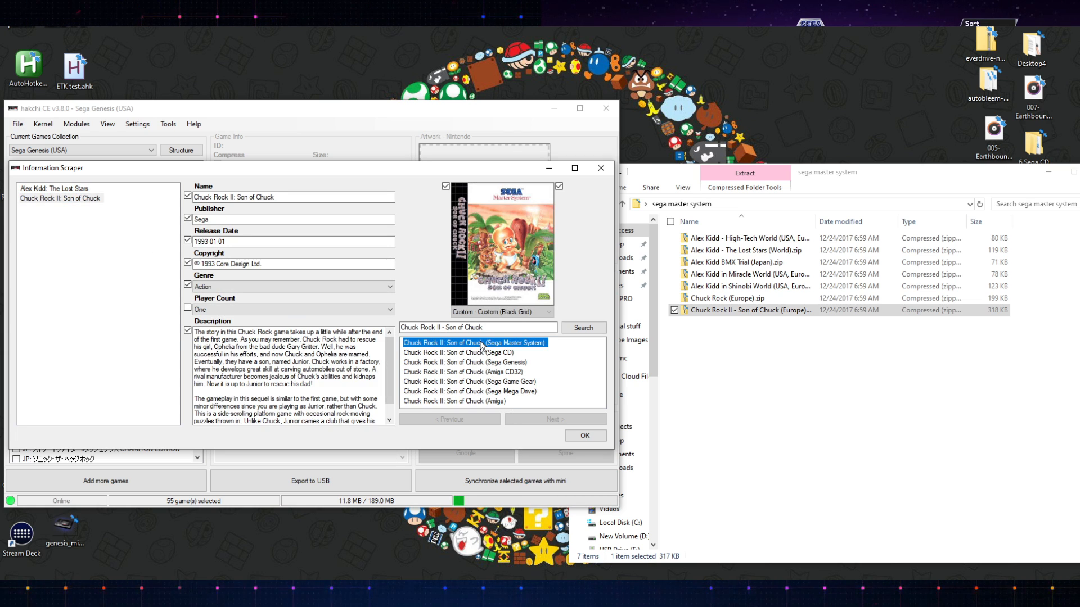
left_click(87, 190)
left_click(84, 198)
left_click(78, 190)
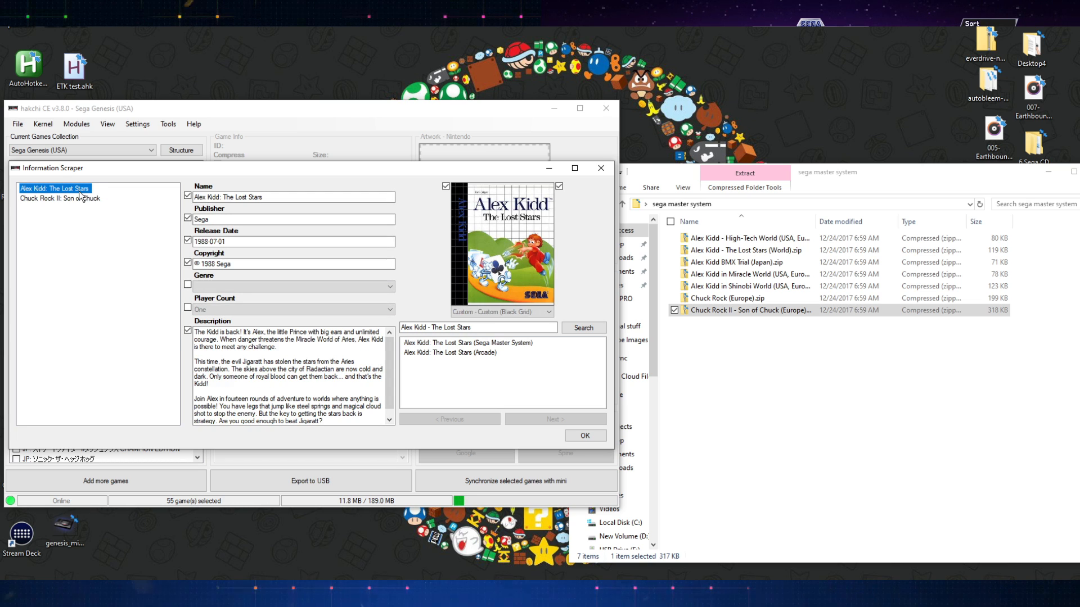
left_click(81, 199)
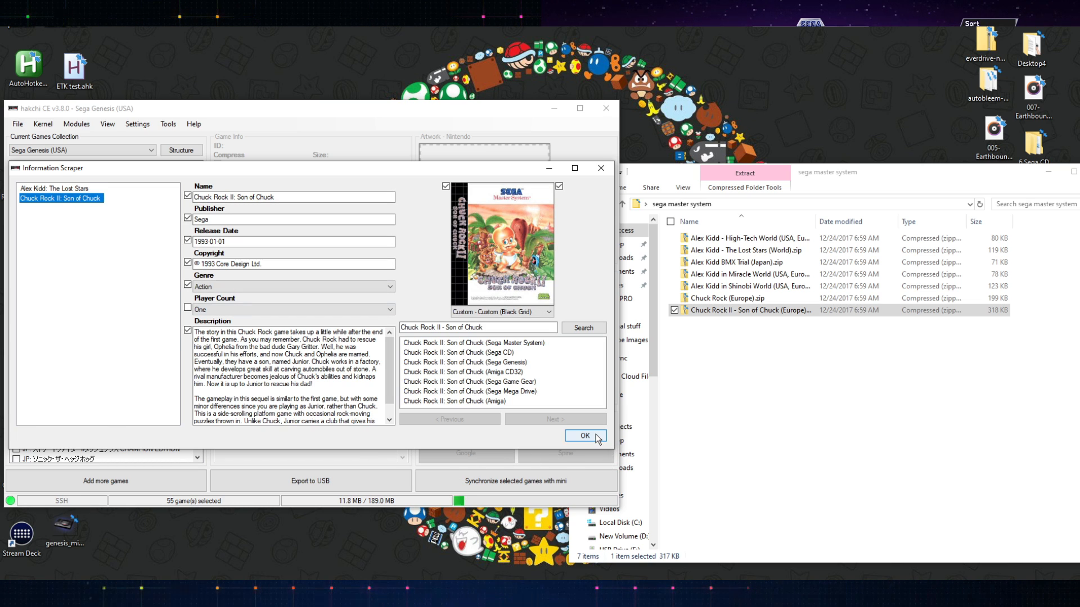
left_click(585, 436)
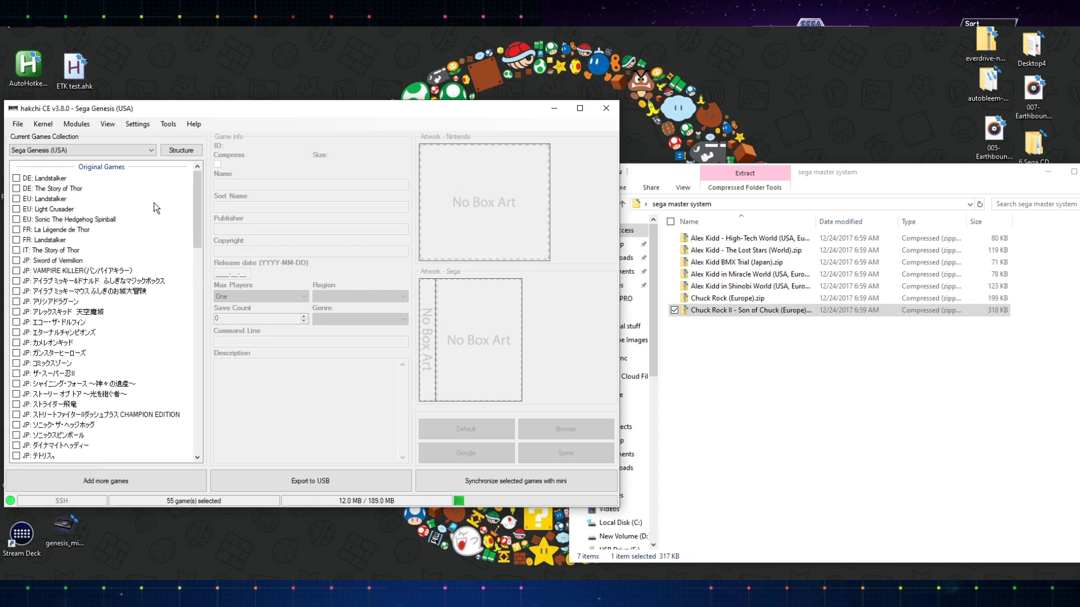
- Scroll down to inspect the two scraped games in the game list
scroll(130, 337, "down", 20)
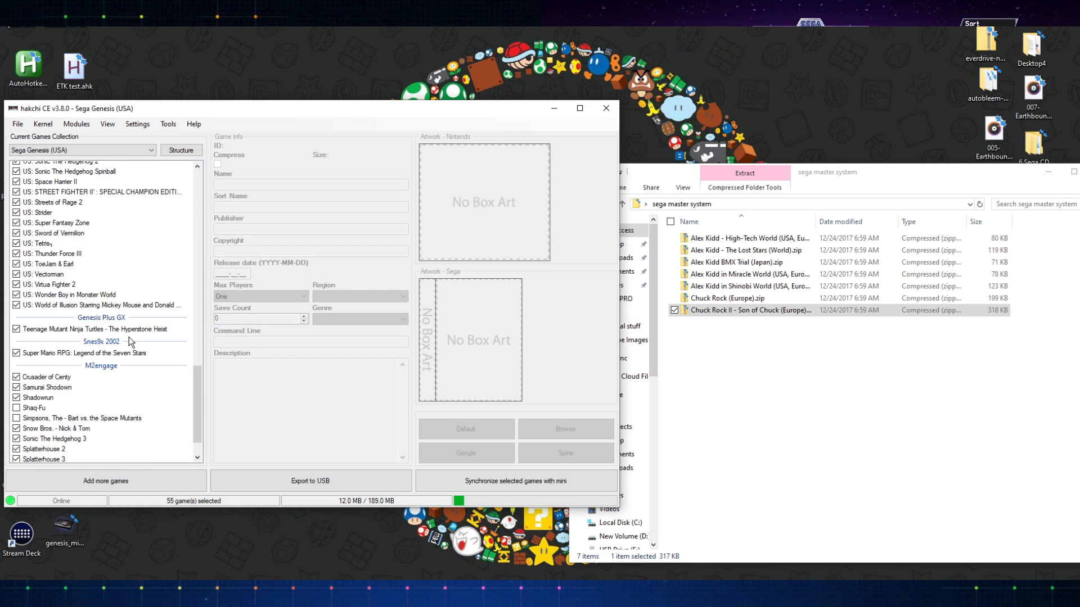
scroll(129, 336, "down", 2)
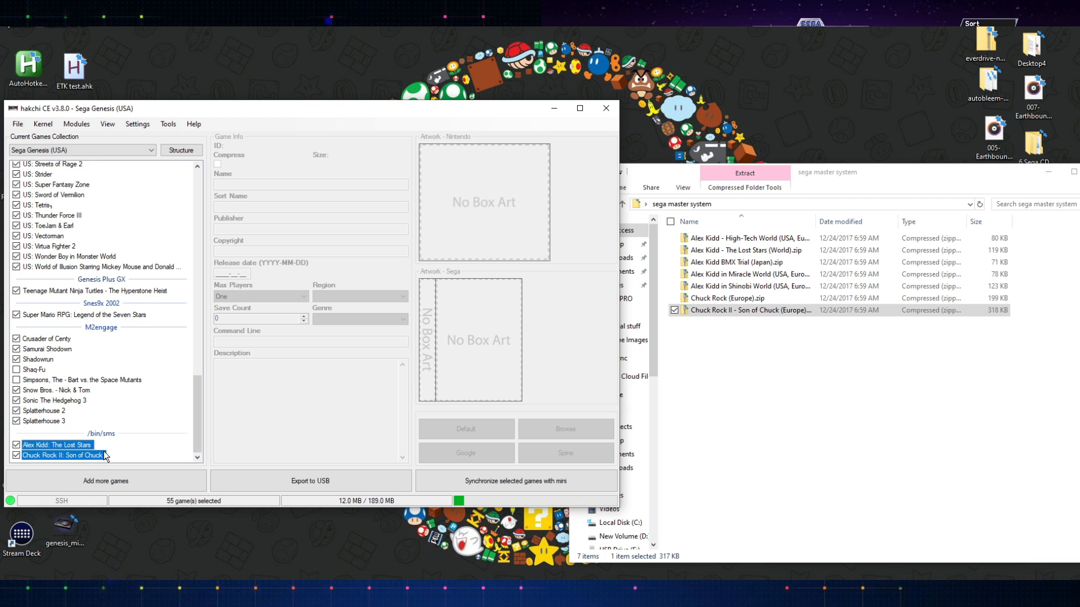
right_click(85, 447)
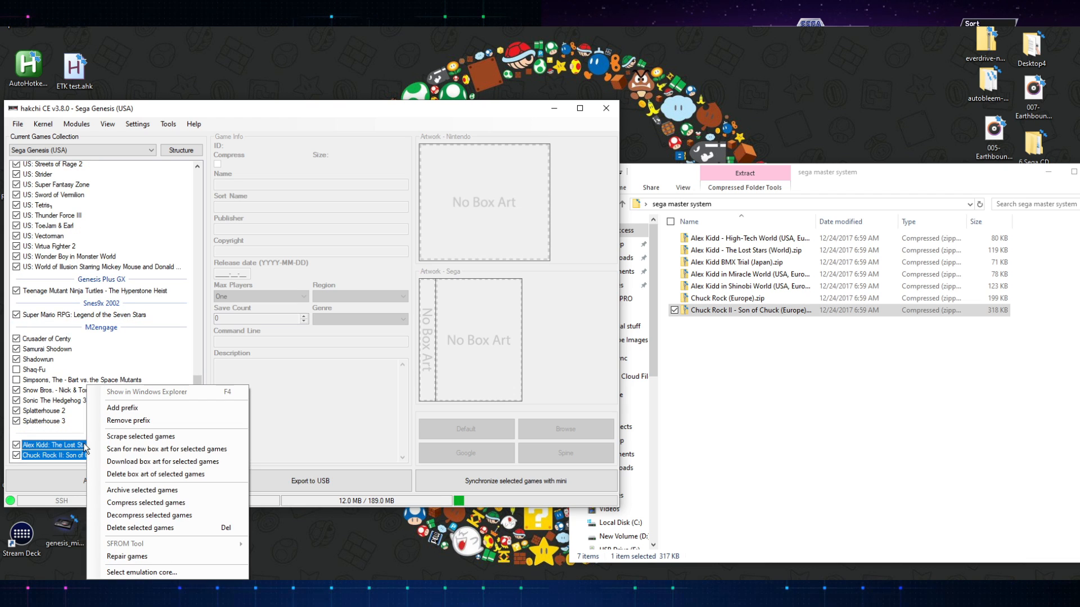
left_click(128, 342)
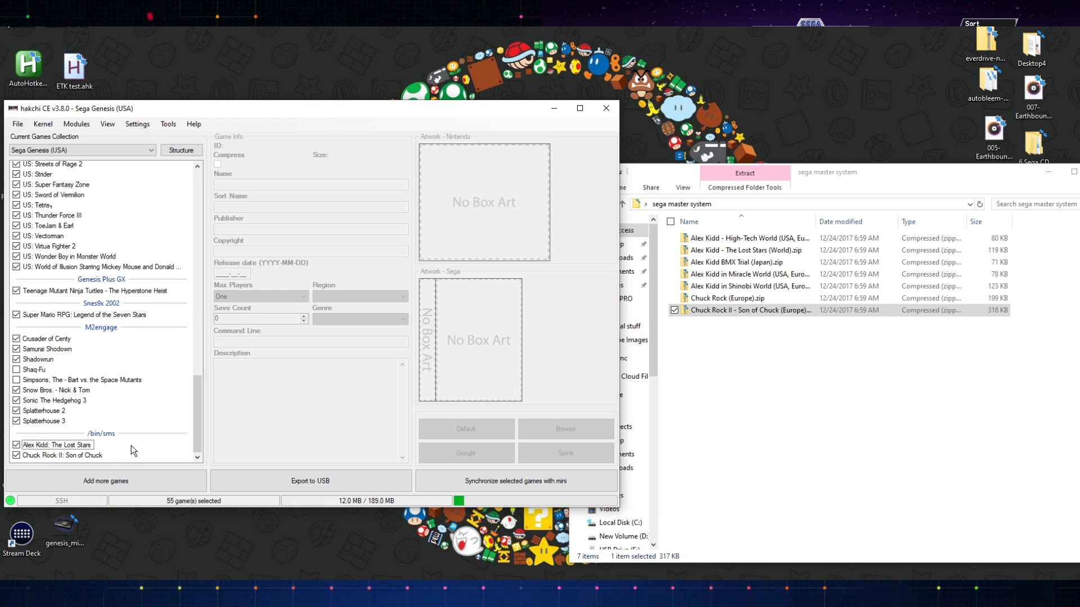
- Add the prefix sms to the names of both Master System games, Alex Kidd and Chuck Rock II
left_click(183, 151)
left_click(192, 165)
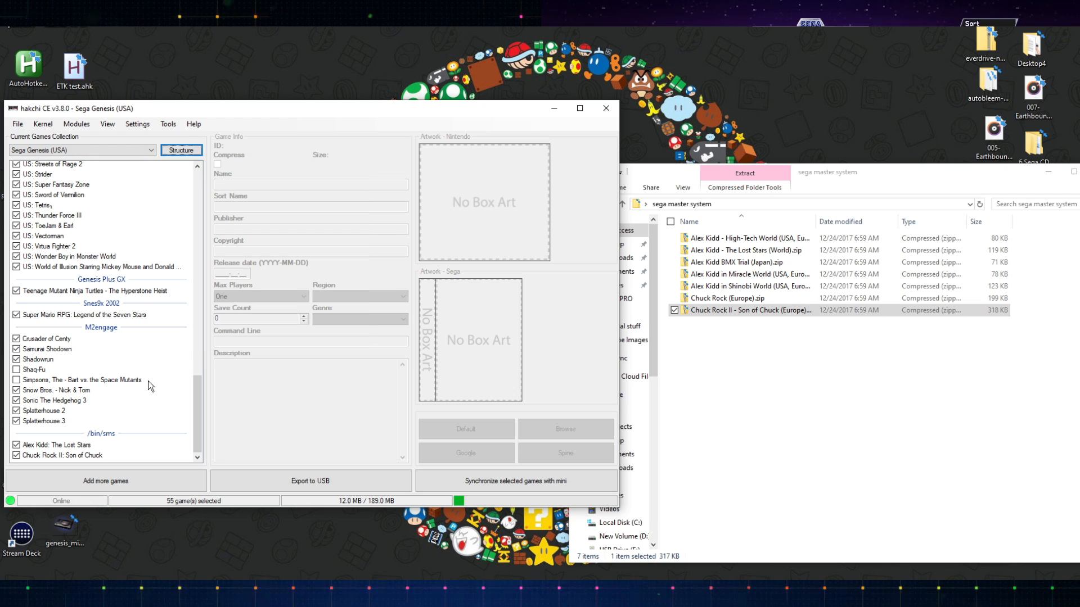
left_click(126, 450)
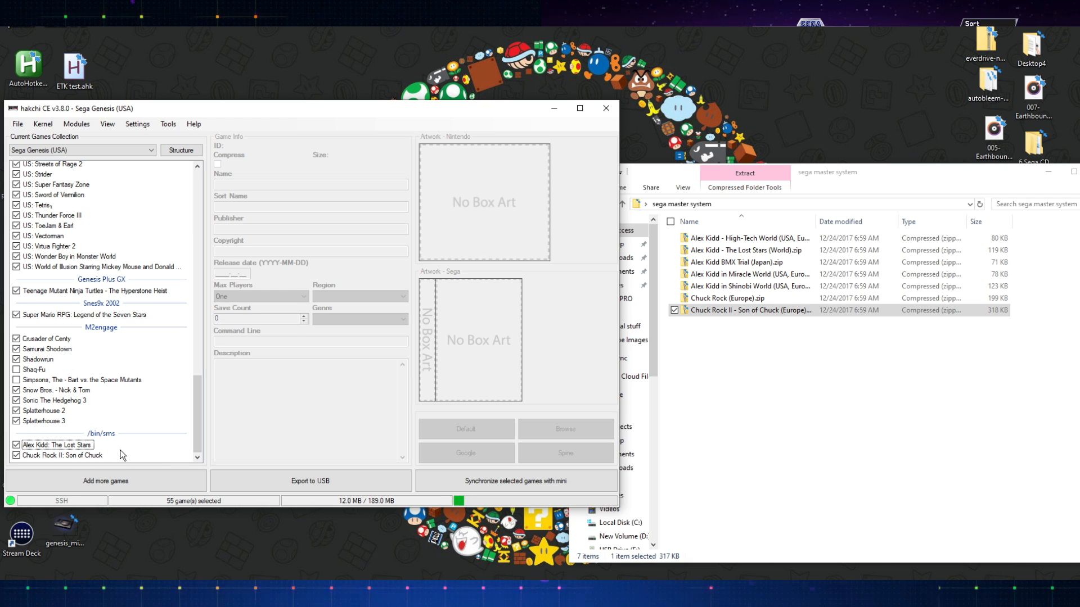
left_click(73, 456)
left_click(68, 446, "shift")
right_click(69, 443)
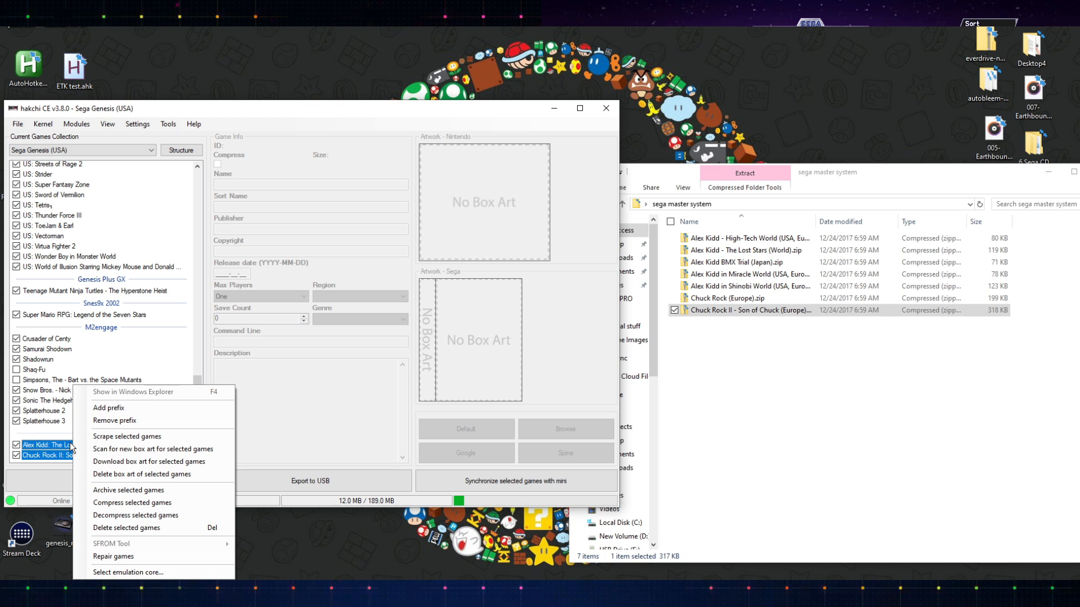
left_click(121, 409)
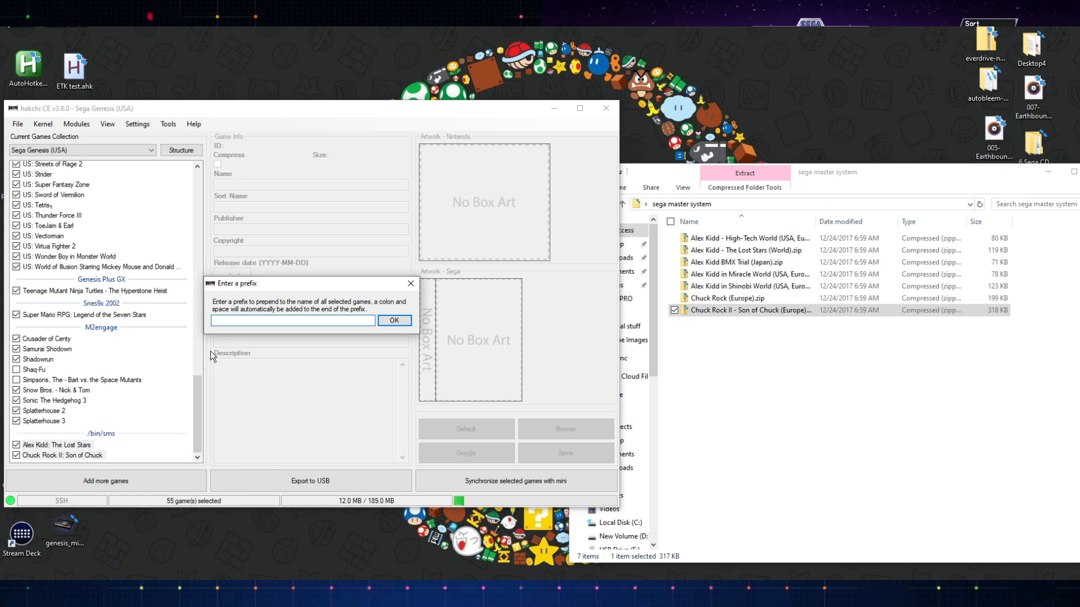
type("sms")
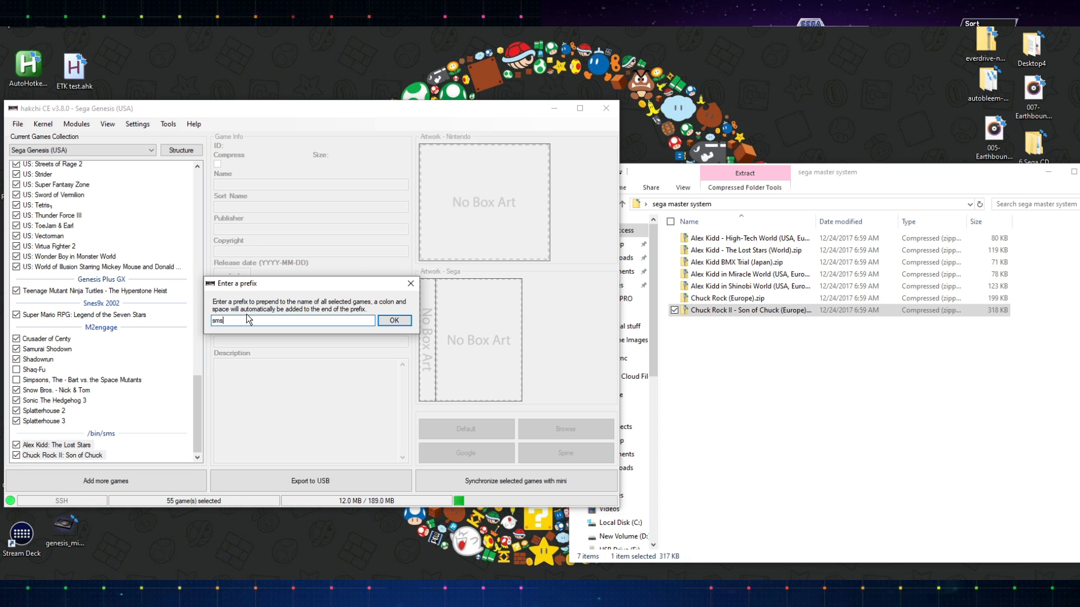
left_click(394, 320)
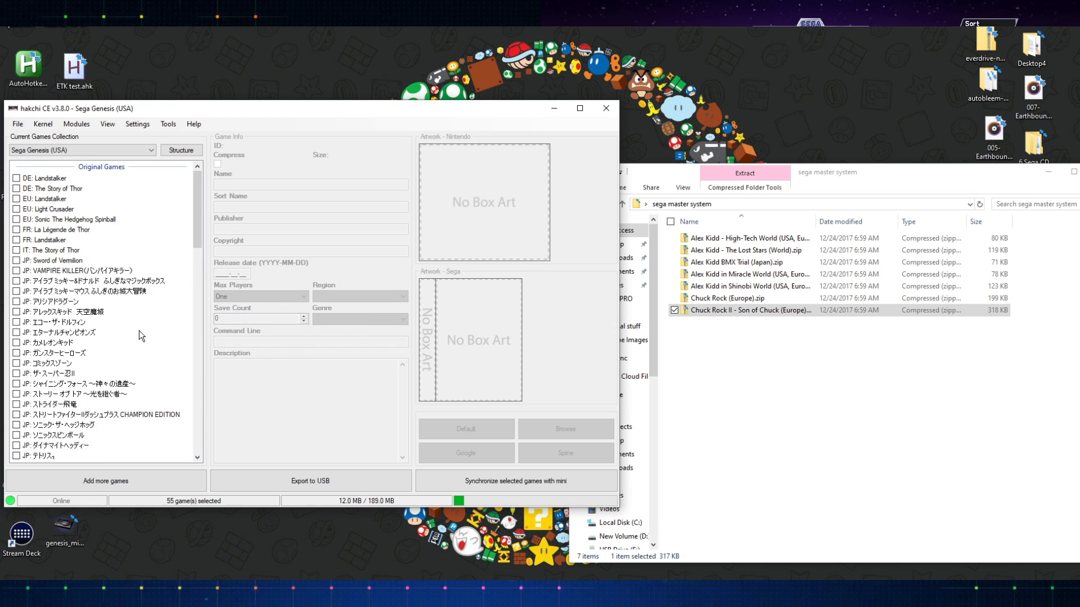
- Try to remove the prefix from both Master System games
scroll(140, 333, "down", 10)
scroll(147, 342, "down", 5)
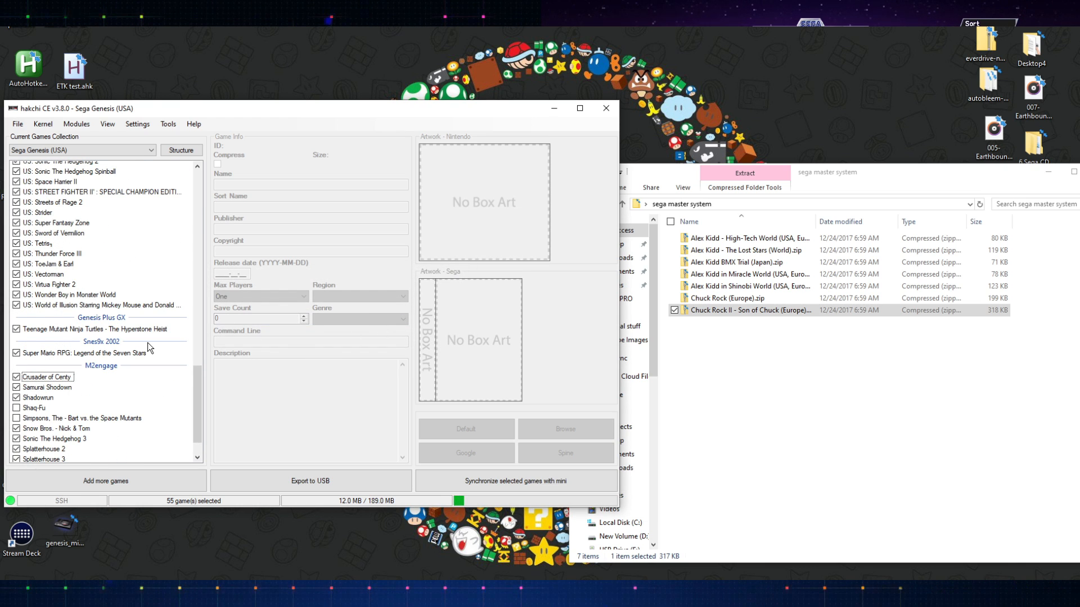
scroll(147, 342, "down", 2)
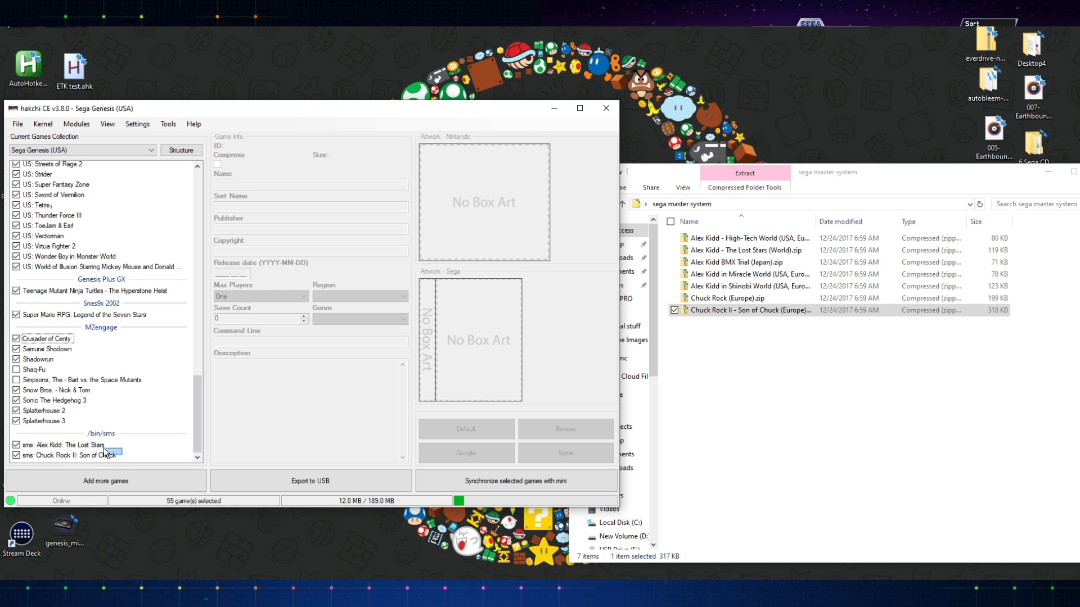
left_click_drag(119, 456, 64, 444)
right_click(63, 444)
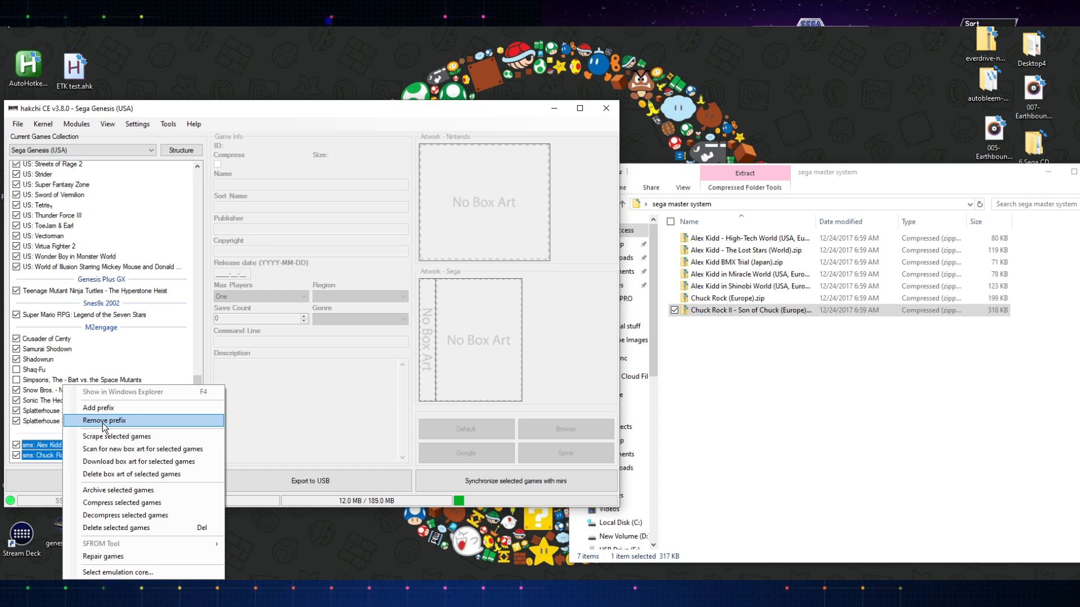
left_click(103, 420)
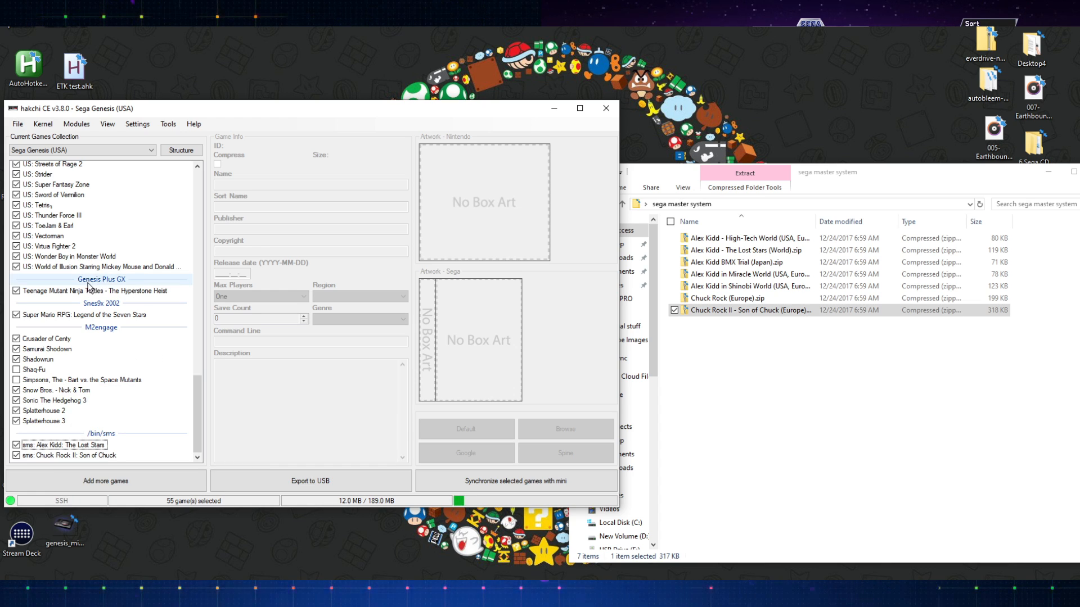
- Set Alex Kidd: The Lost Stars to the Sega - Master System console with the Genesis Plus GX core
left_click(77, 125)
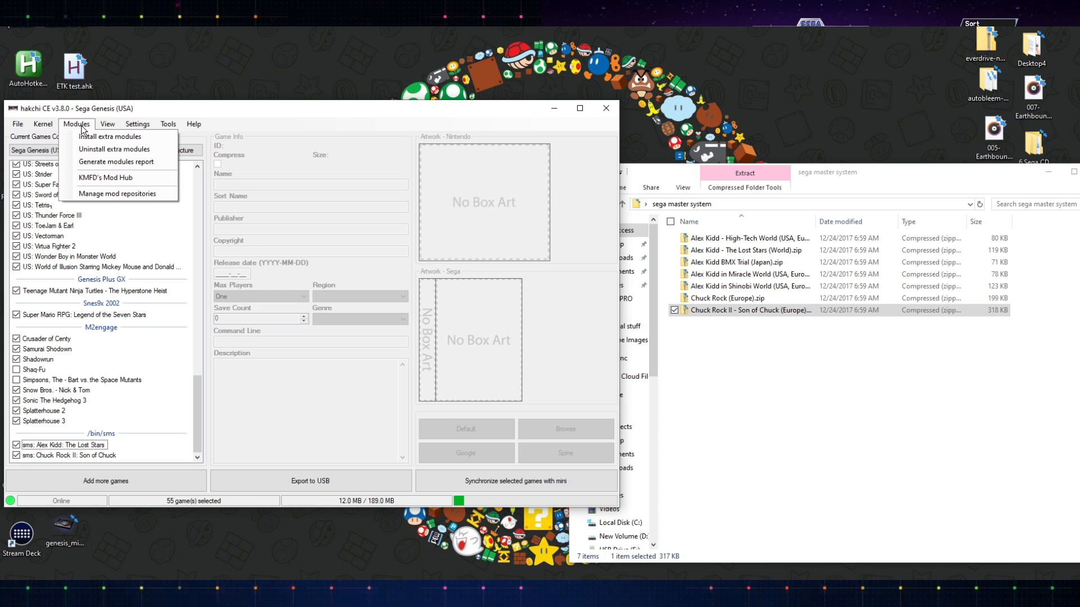
left_click(82, 128)
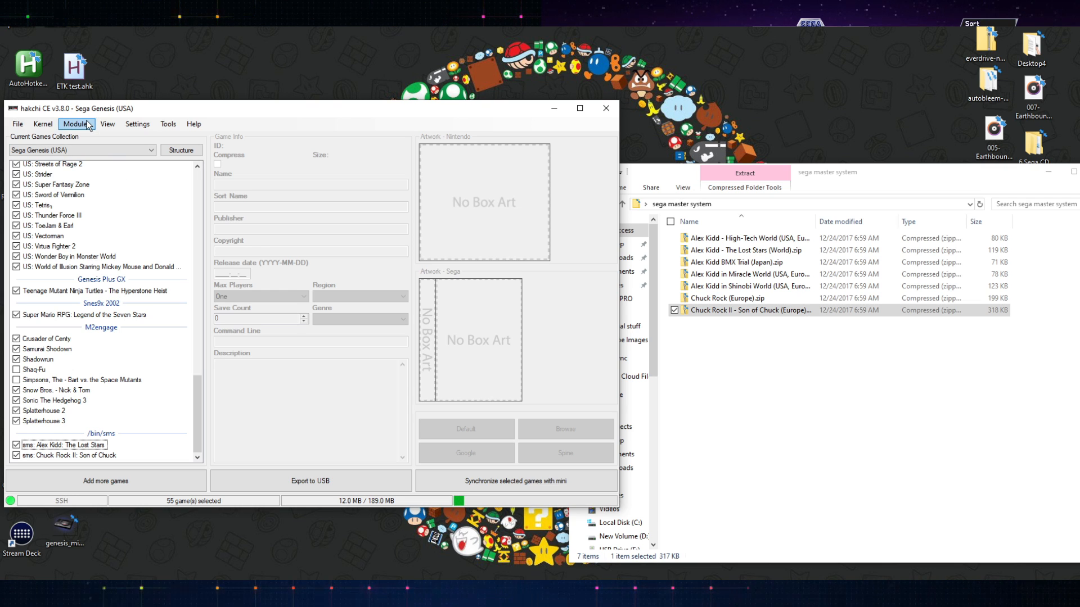
left_click(101, 446)
right_click(105, 450)
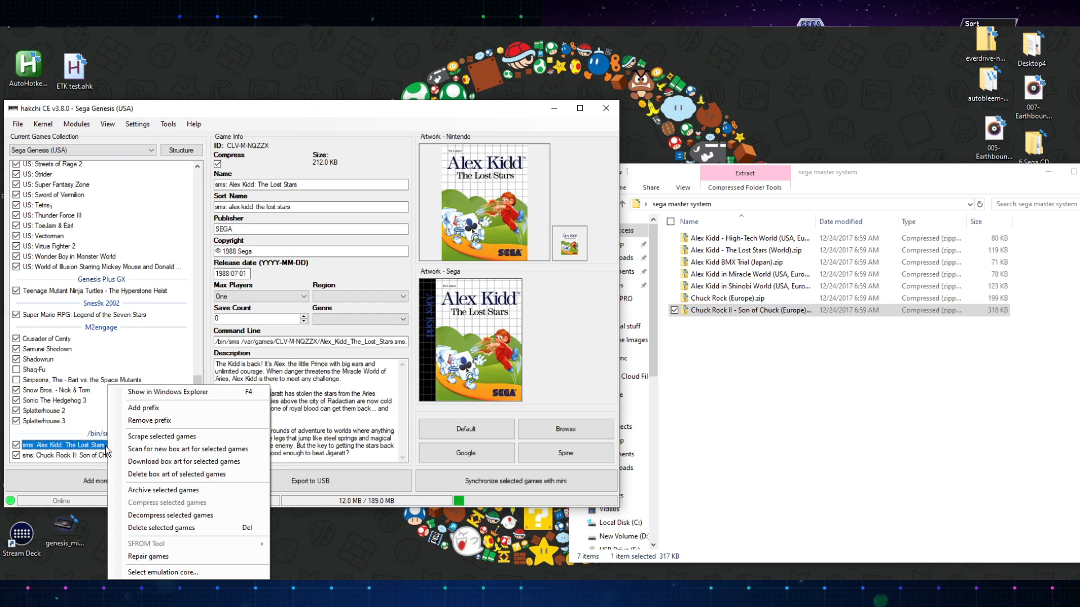
left_click(167, 572)
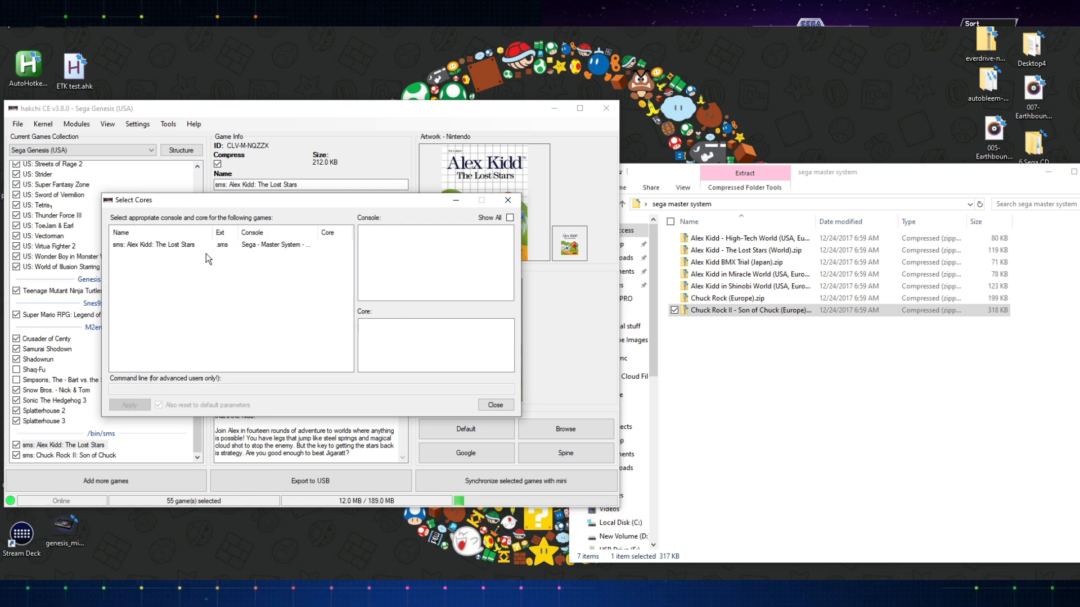
left_click(194, 245)
left_click(391, 331)
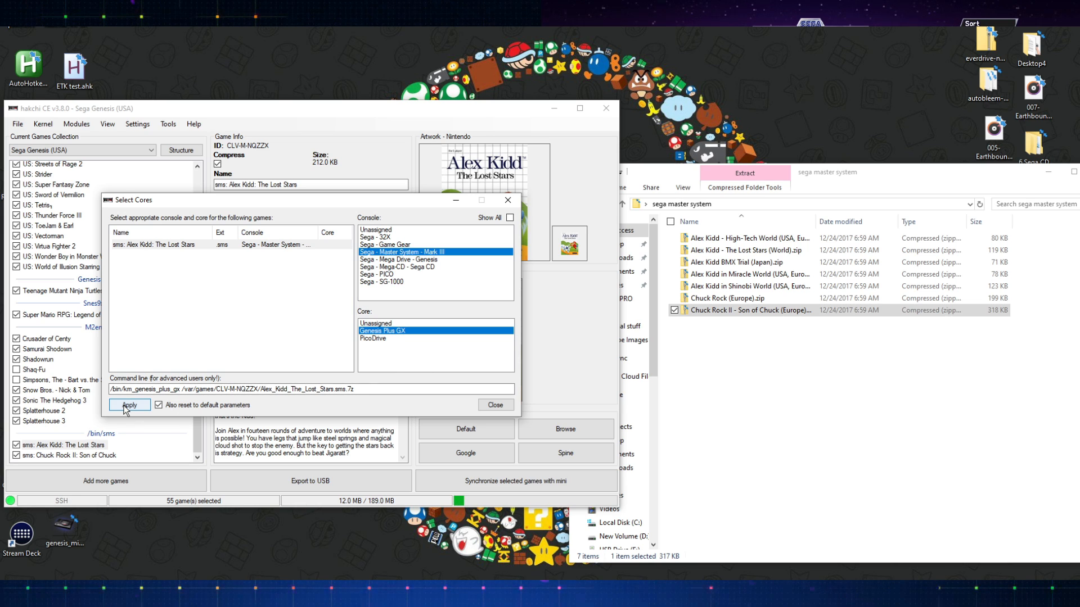
left_click(127, 408)
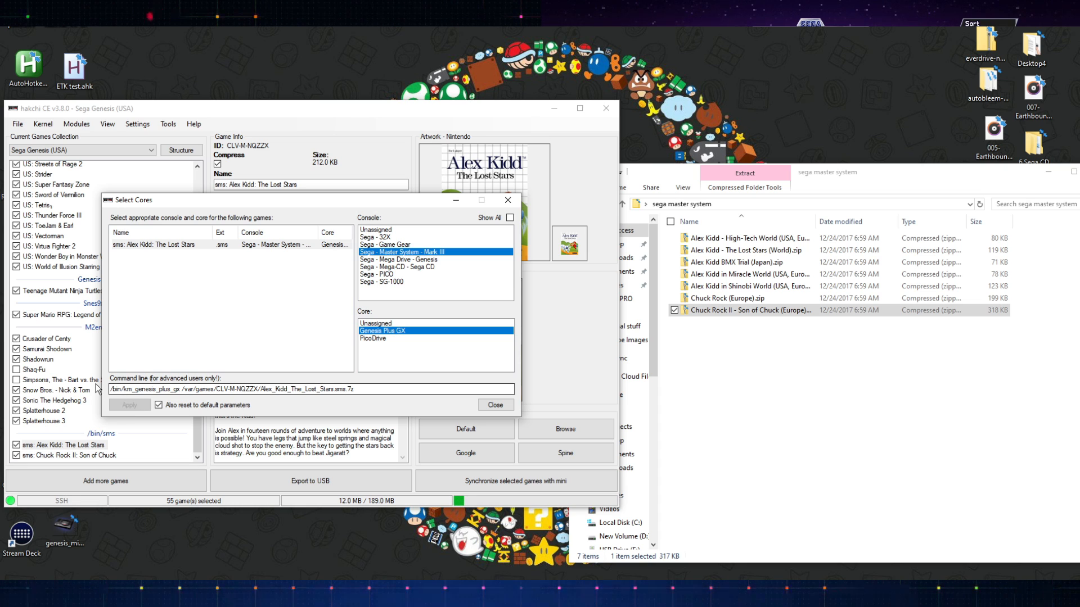
left_click(496, 406)
- Download and install the SMSPlus core module from KMFD's Mod Hub, then close the hub
scroll(118, 341, "up", 4)
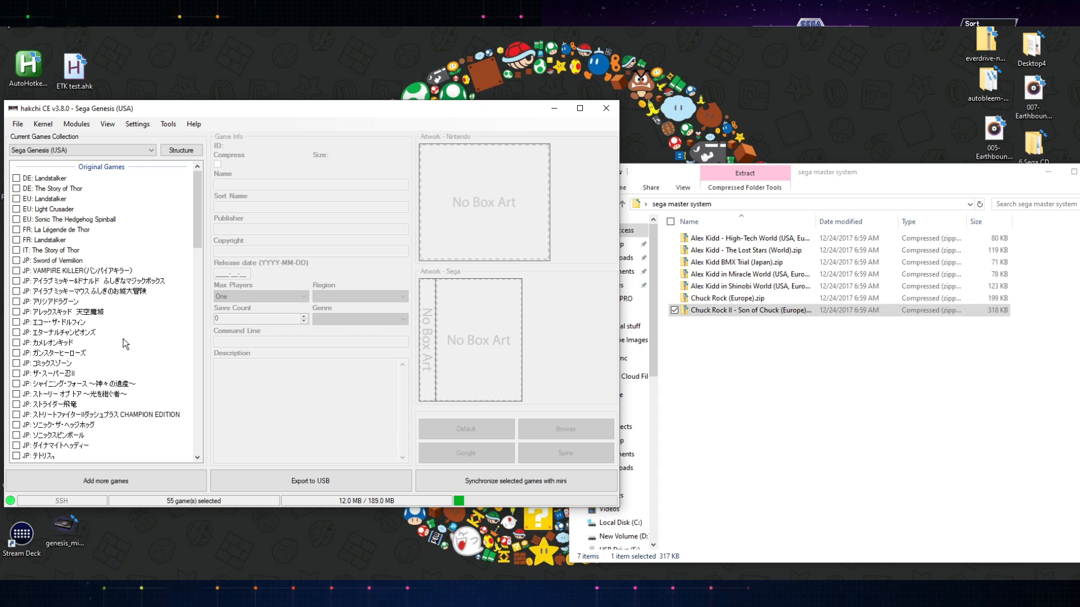
left_click(77, 124)
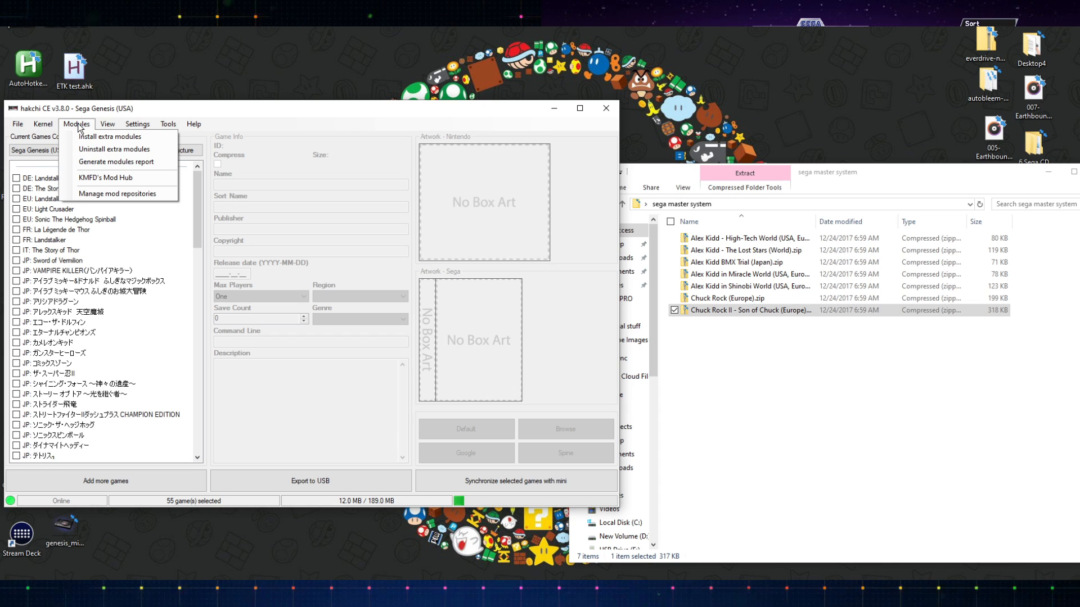
left_click(128, 178)
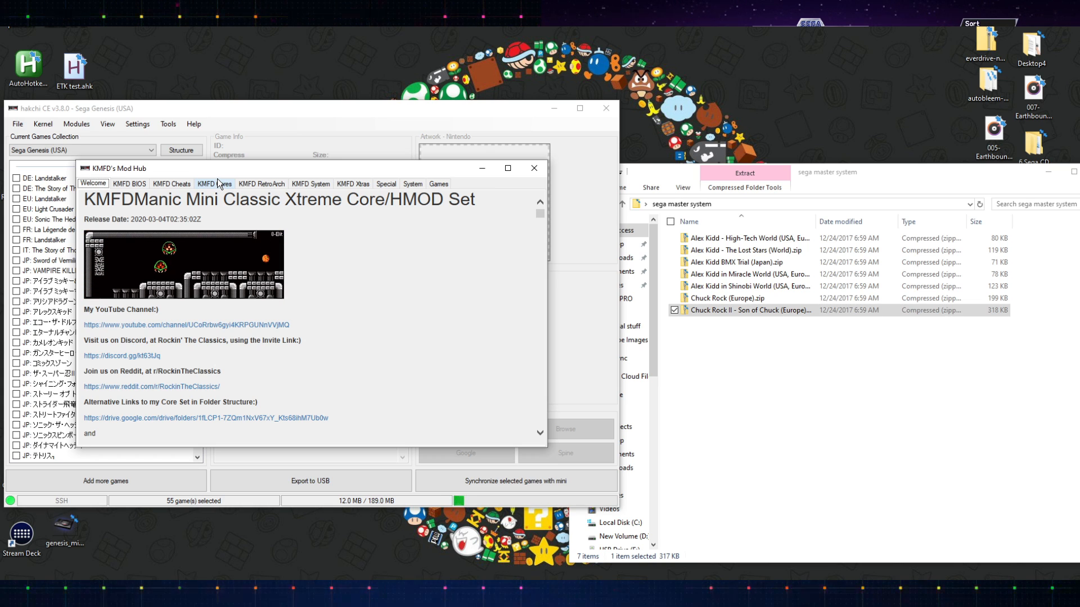
left_click(217, 181)
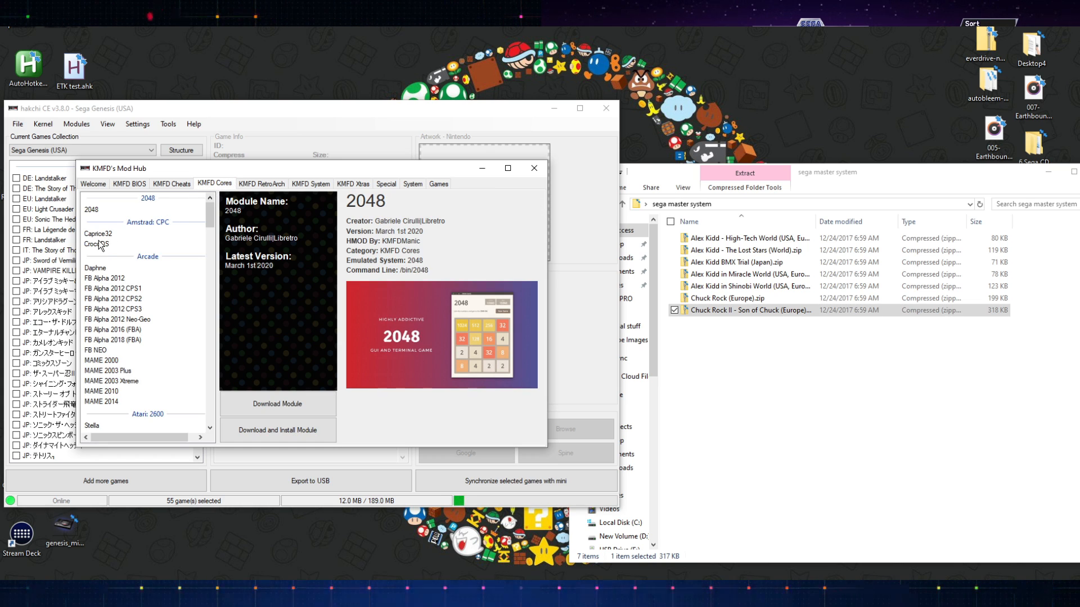
scroll(135, 320, "down", 4)
left_click_drag(210, 230, 195, 397)
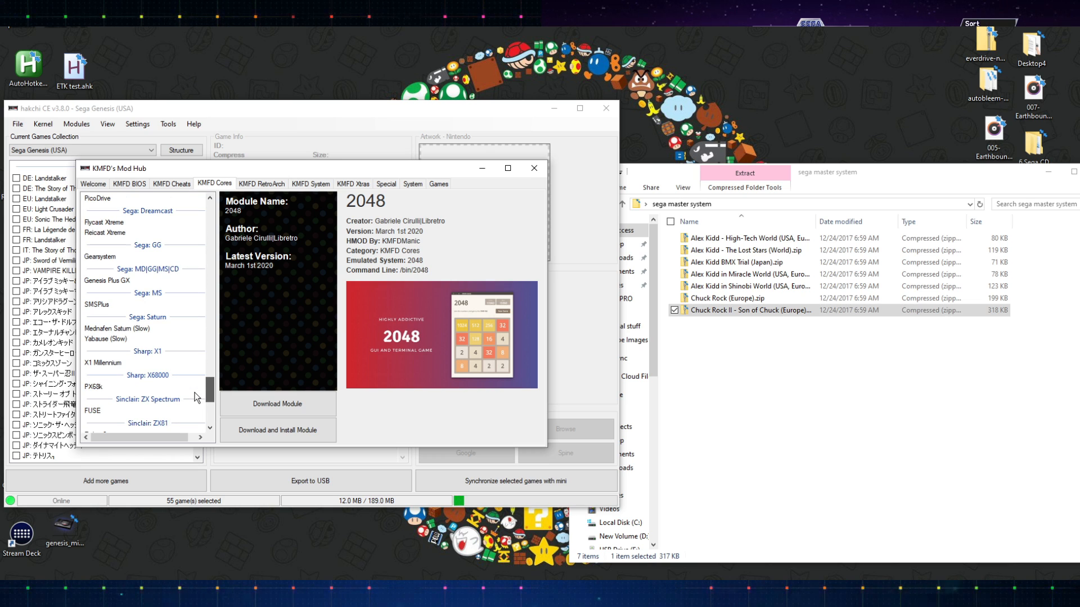
left_click(113, 280)
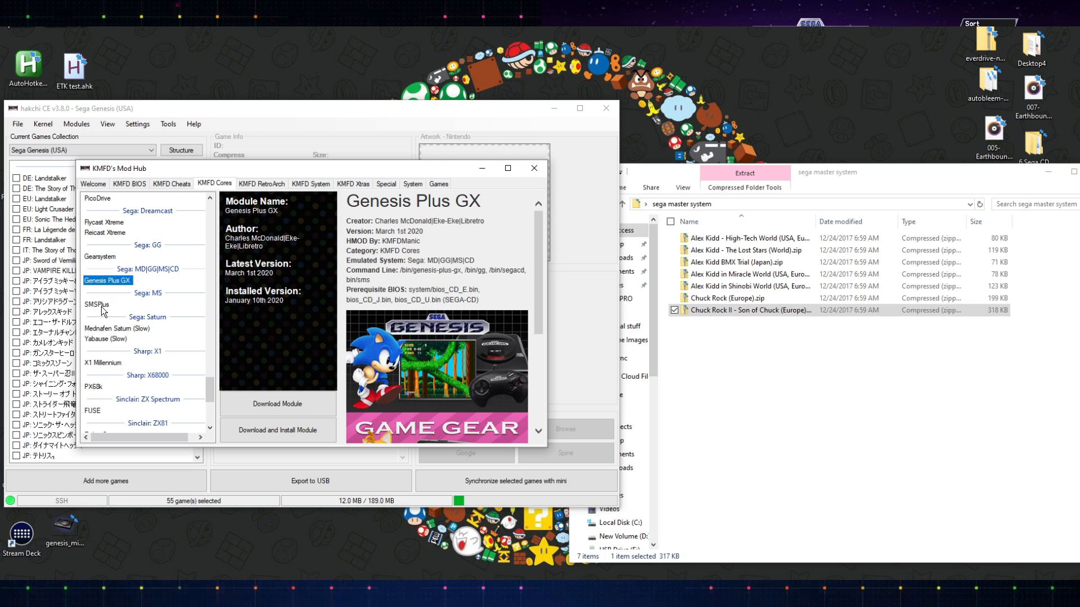
left_click(100, 305)
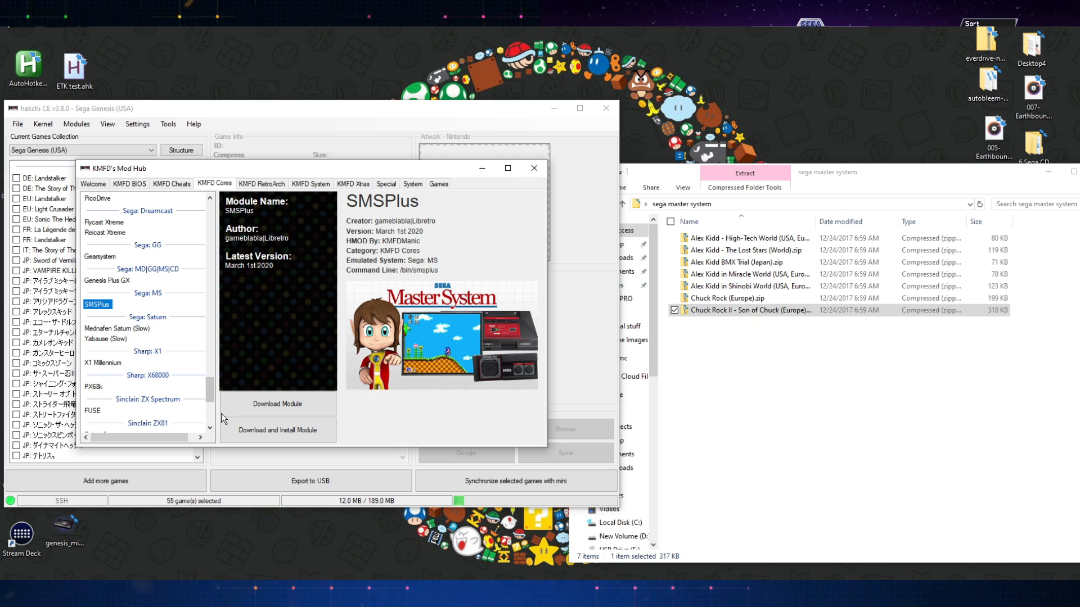
left_click(298, 433)
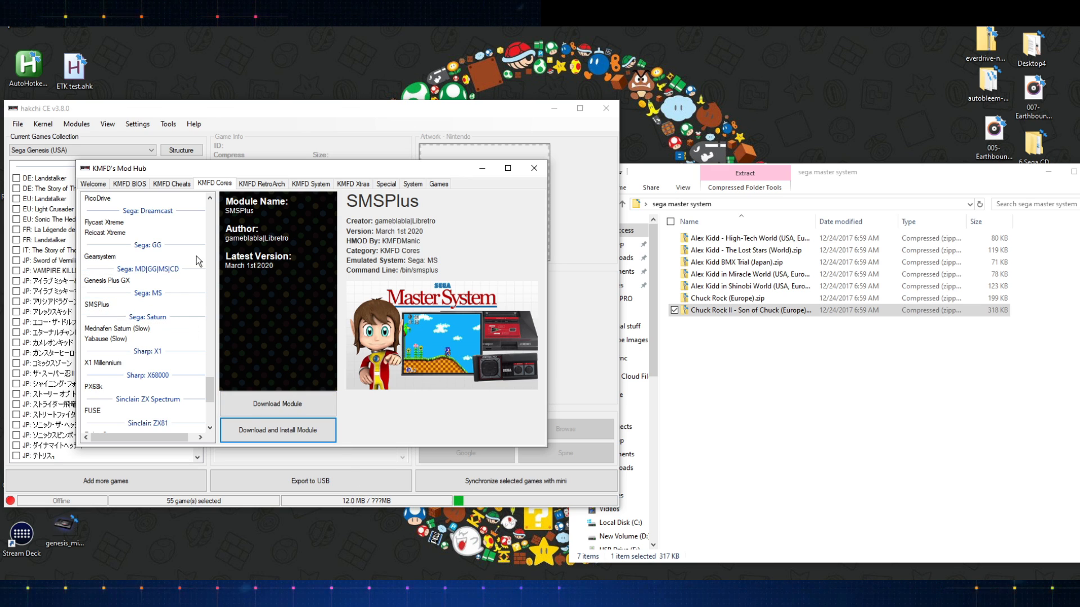
left_click(541, 172)
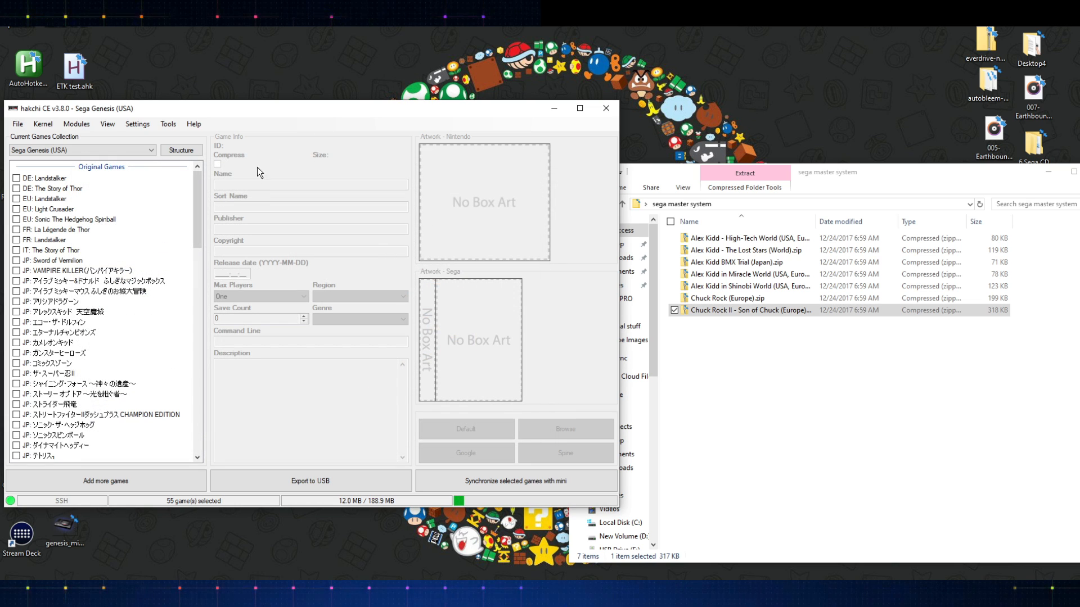
- Assign the SMS Plus GX emulation core to Alex Kidd: The Lost Stars
left_click_drag(199, 205, 183, 431)
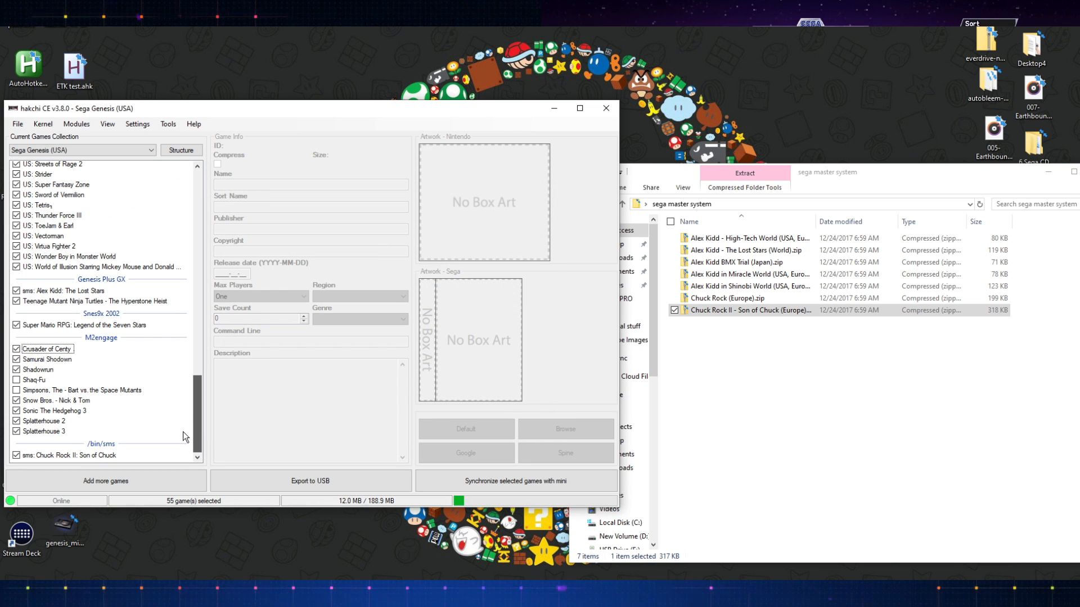
right_click(72, 292)
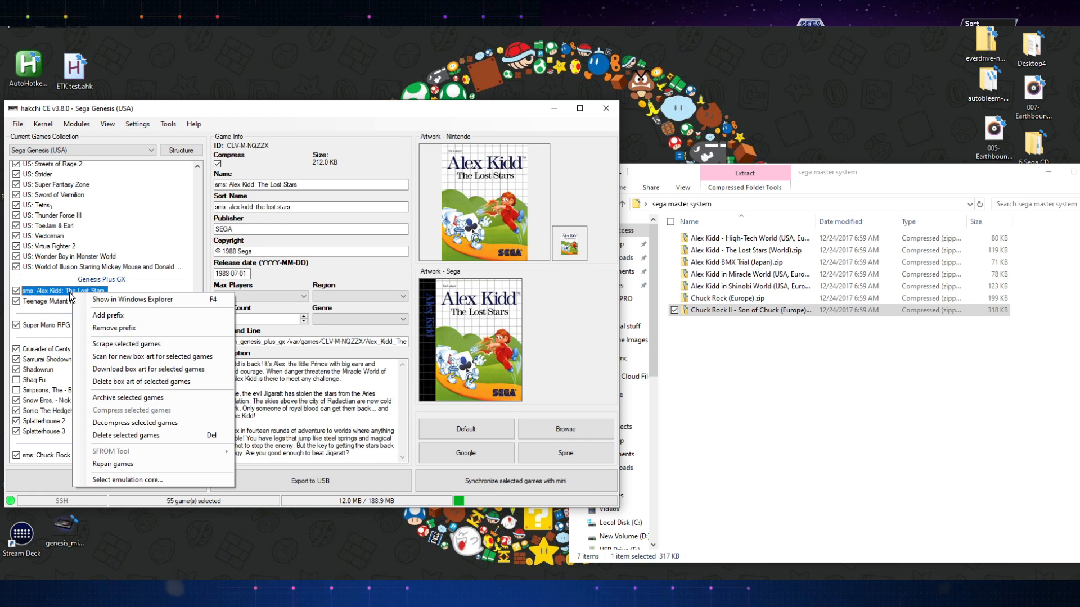
left_click(134, 480)
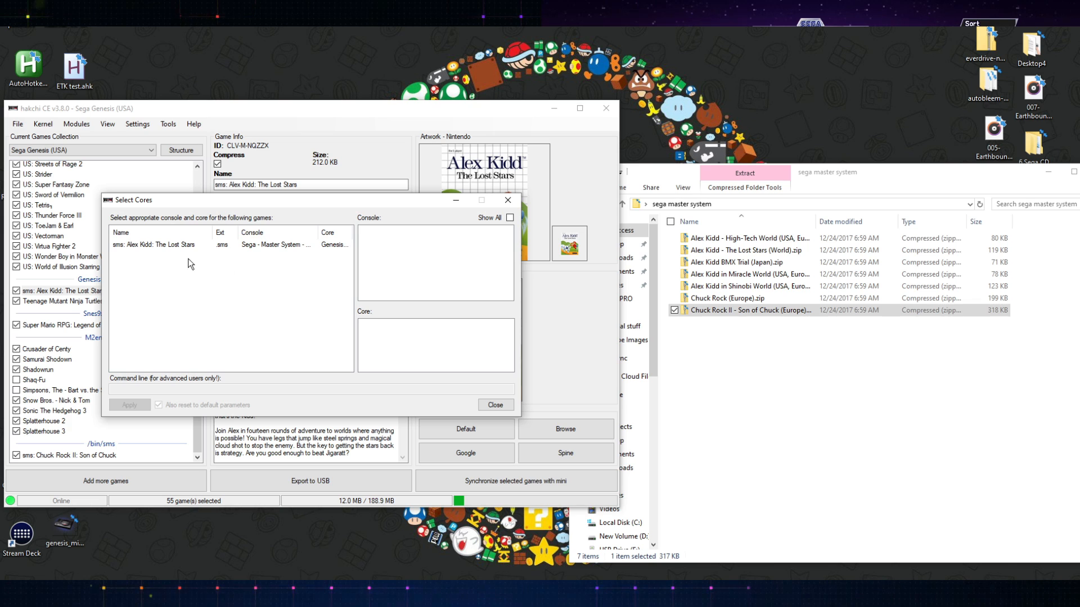
left_click(181, 246)
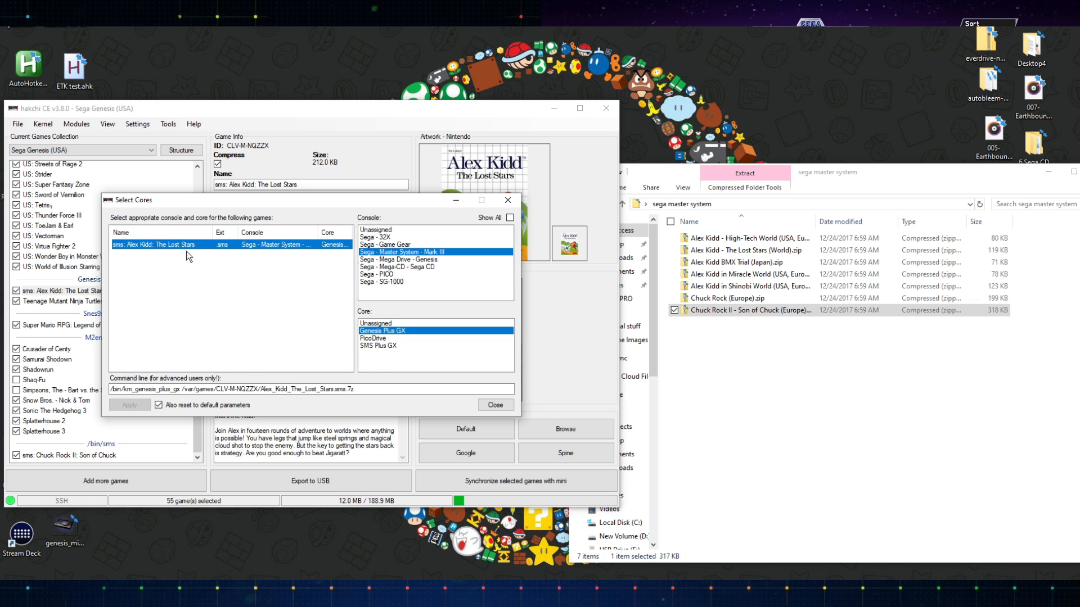
left_click(379, 346)
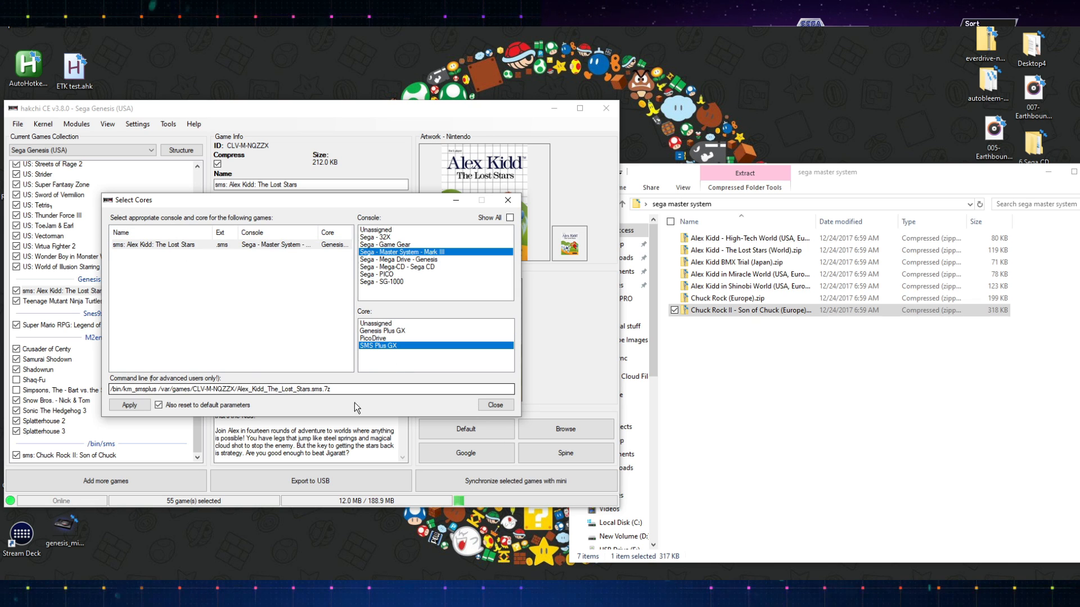
left_click(130, 405)
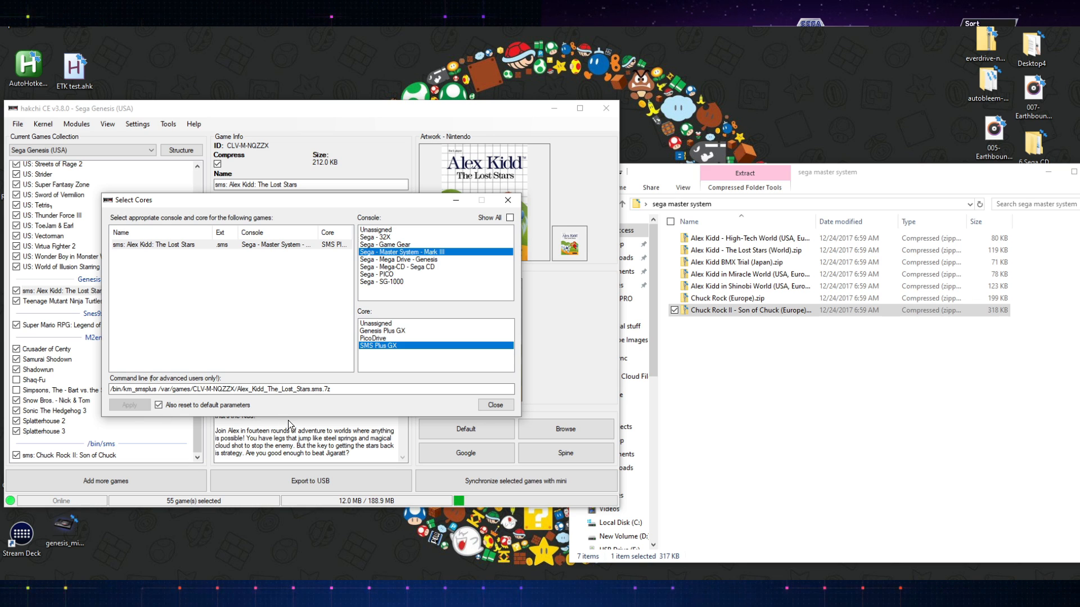
left_click(495, 404)
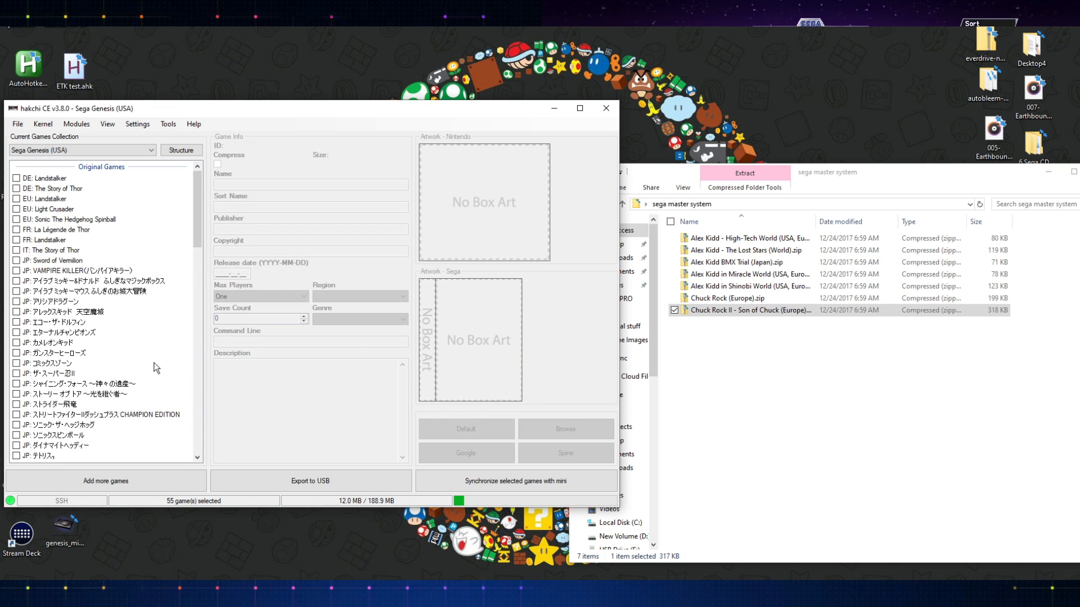
- Uninstall the SMSPlus extra module from the mini
scroll(135, 365, "down", 10)
left_click_drag(197, 255, 169, 272)
left_click(62, 126)
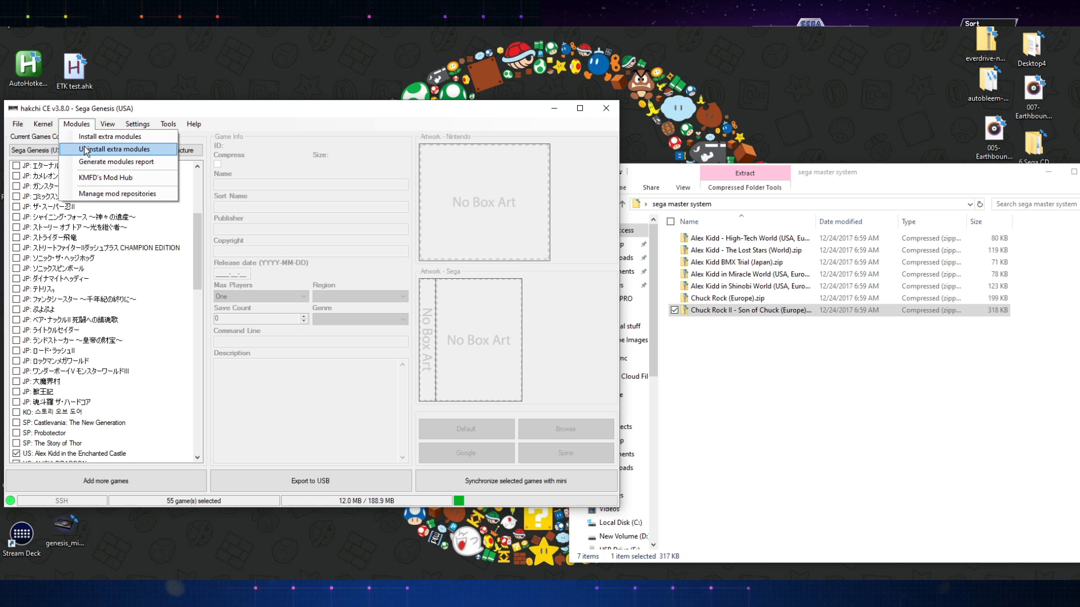
left_click(85, 150)
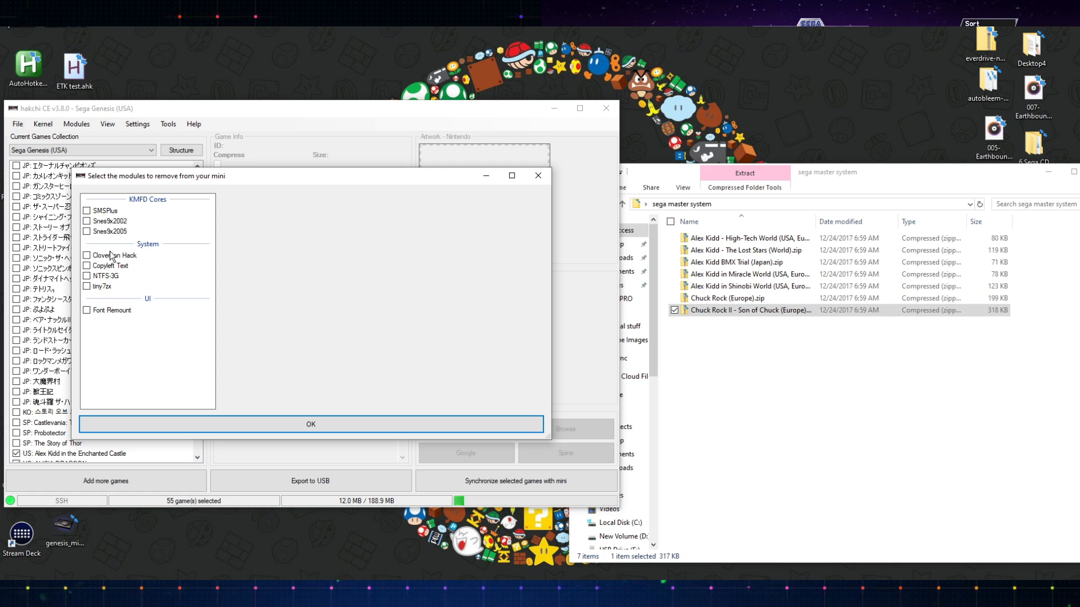
left_click(86, 211)
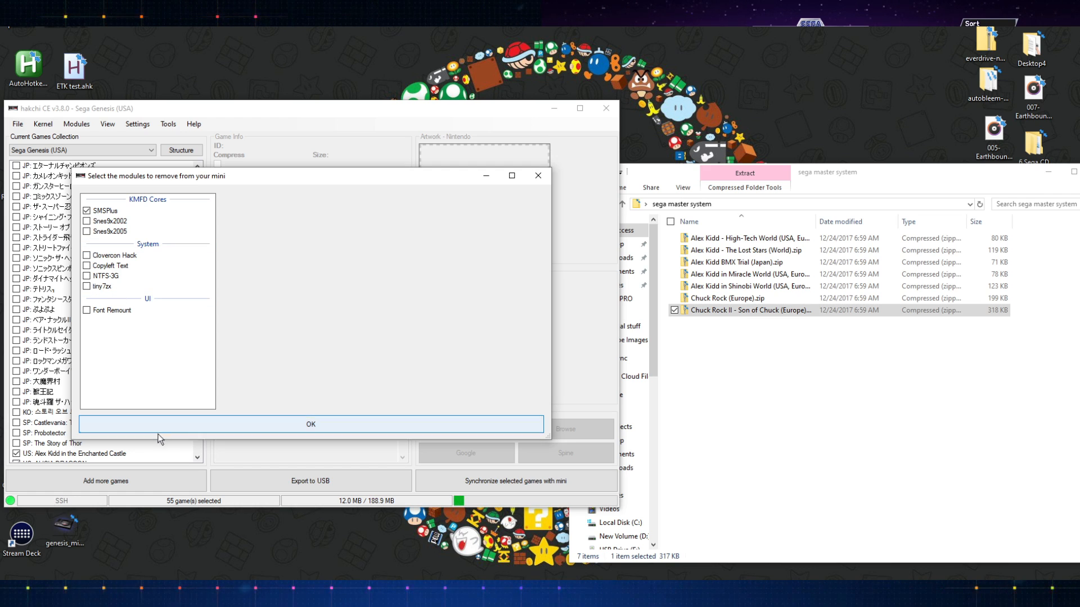
left_click(284, 429)
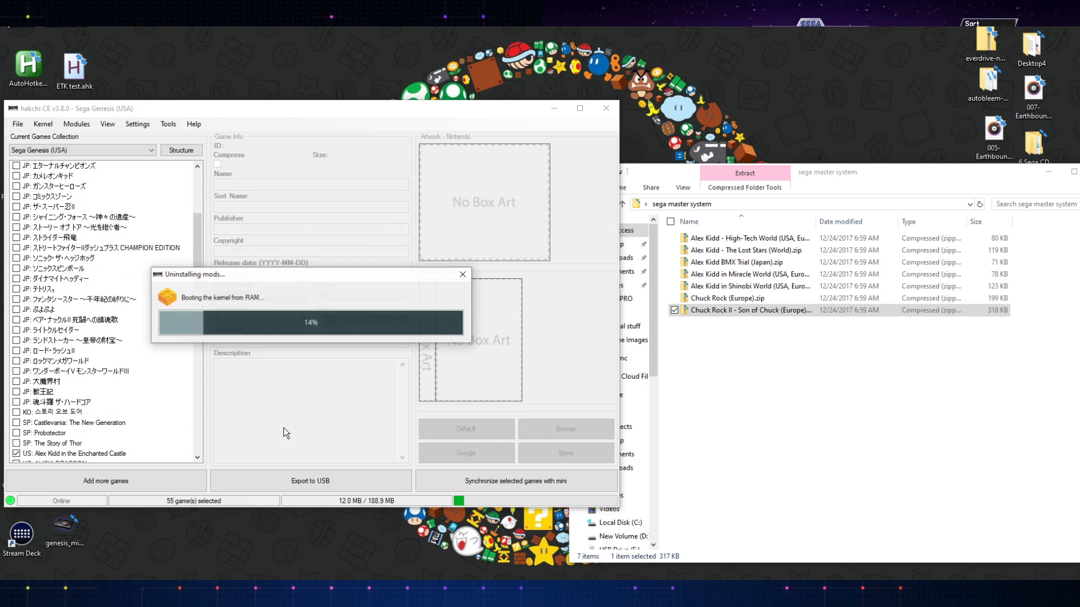